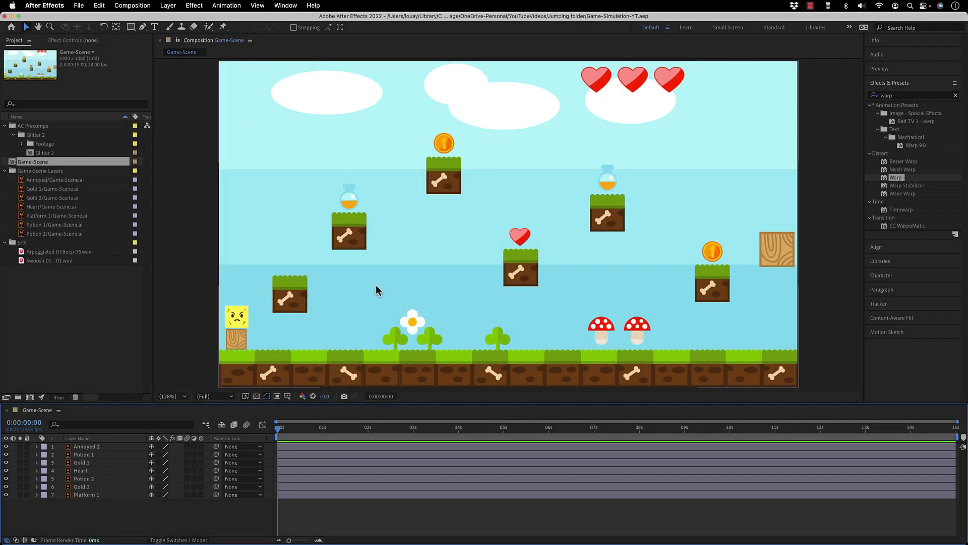
# Reveal the Position property of the yellow face layer Annoyed 2 and set its first keyframe at 1 second
pyautogui.click(237, 330)
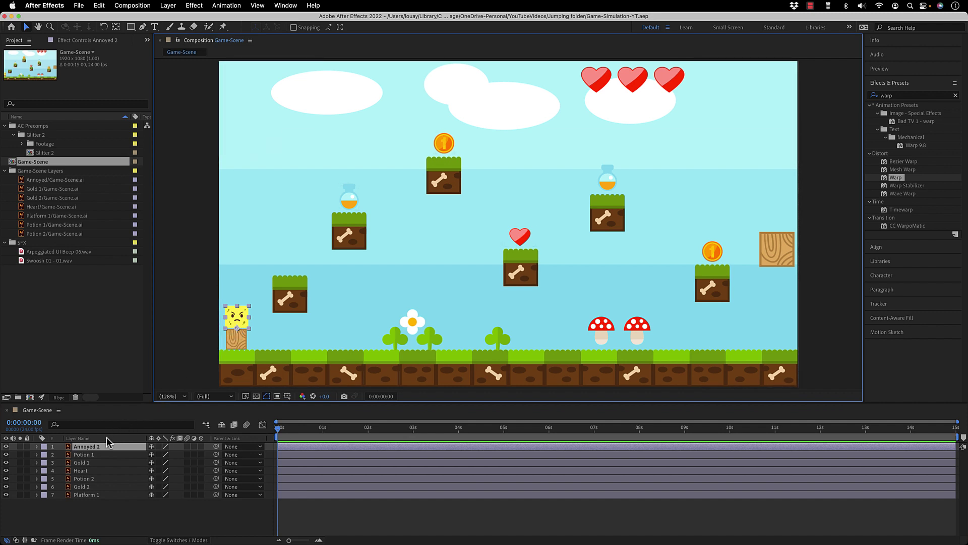
pyautogui.press('p')
pyautogui.moveTo(272, 435); pyautogui.dragTo(324, 435)
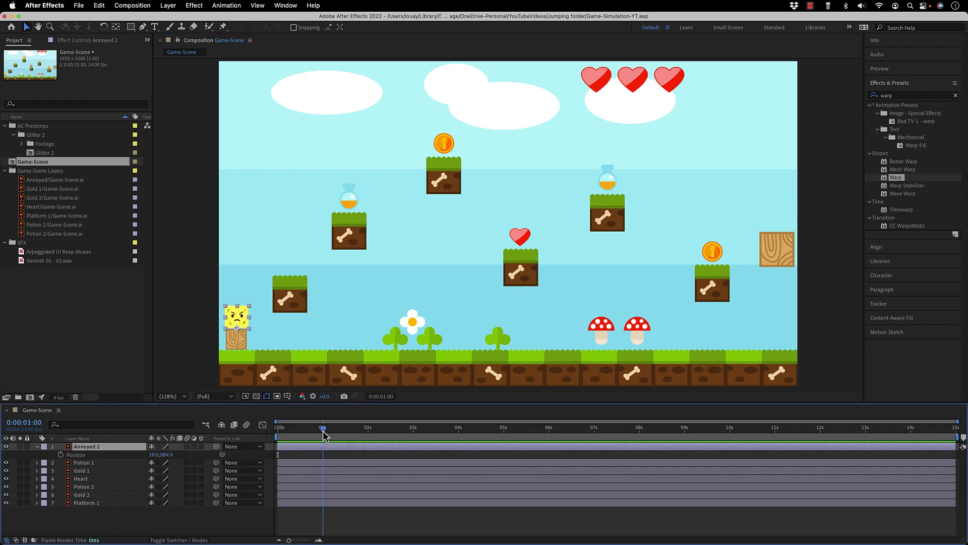
pyautogui.click(60, 454)
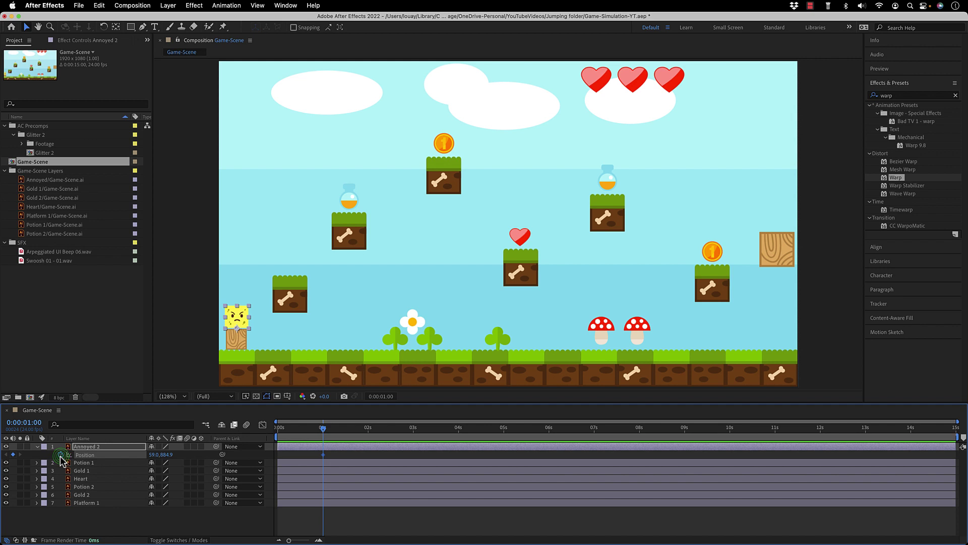
# Keyframe the yellow face on successive grass blocks: the lowest at 2 seconds, the potion block at 3 and the top coin block at 4
pyautogui.moveTo(326, 431); pyautogui.dragTo(369, 434)
pyautogui.moveTo(237, 323); pyautogui.dragTo(289, 270)
pyautogui.moveTo(368, 429); pyautogui.dragTo(414, 437)
pyautogui.moveTo(290, 265); pyautogui.dragTo(349, 199)
pyautogui.moveTo(415, 430); pyautogui.dragTo(459, 441)
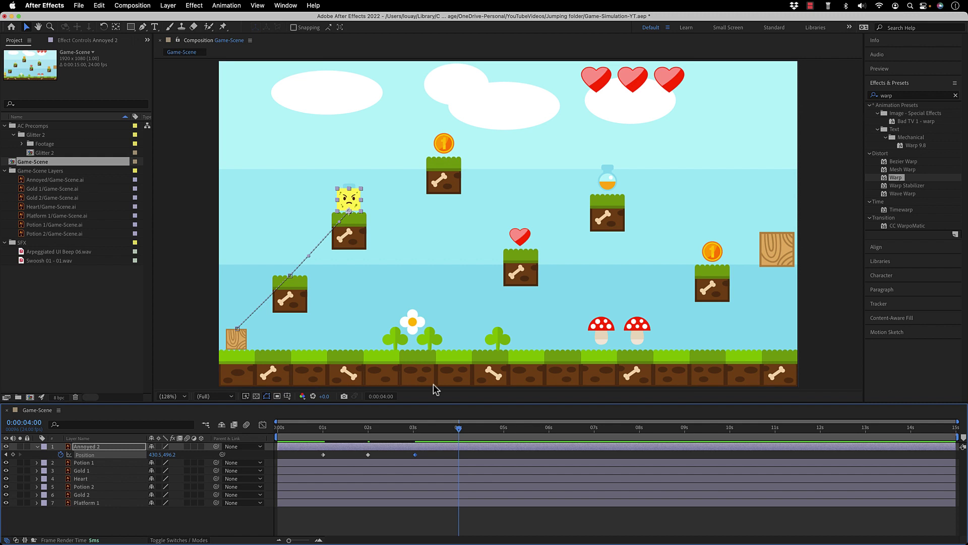
pyautogui.moveTo(352, 204); pyautogui.dragTo(445, 149)
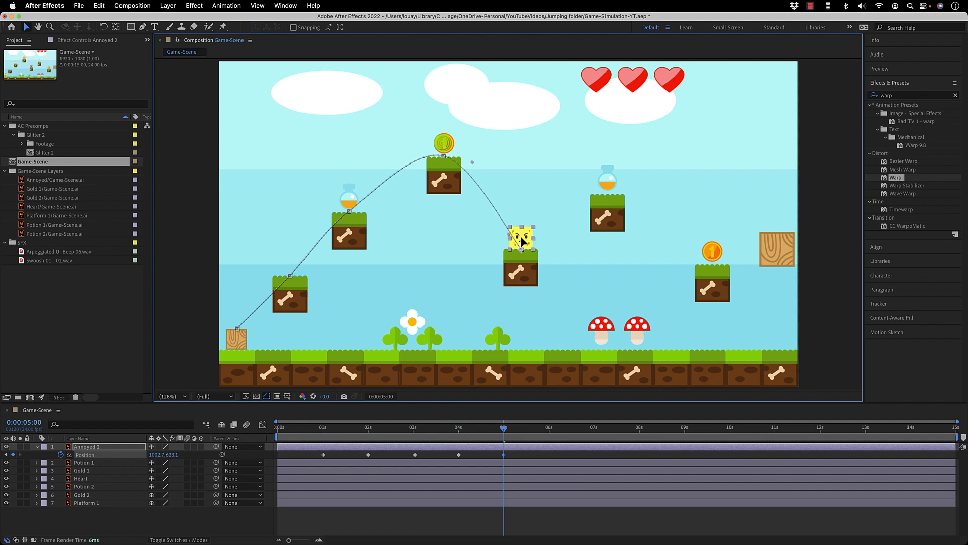
# Keyframe the yellow face on the second potion block at 6 seconds, the lower coin block at 7 and the wooden block at 8
pyautogui.moveTo(503, 429); pyautogui.dragTo(553, 441)
pyautogui.click(547, 429)
pyautogui.moveTo(521, 238); pyautogui.dragTo(775, 220)
pyautogui.click(593, 428)
pyautogui.click(639, 429)
# Preview the yellow face's movement from the beginning of the timeline
pyautogui.moveTo(590, 431); pyautogui.dragTo(278, 428)
pyautogui.press('space')
pyautogui.press('space')
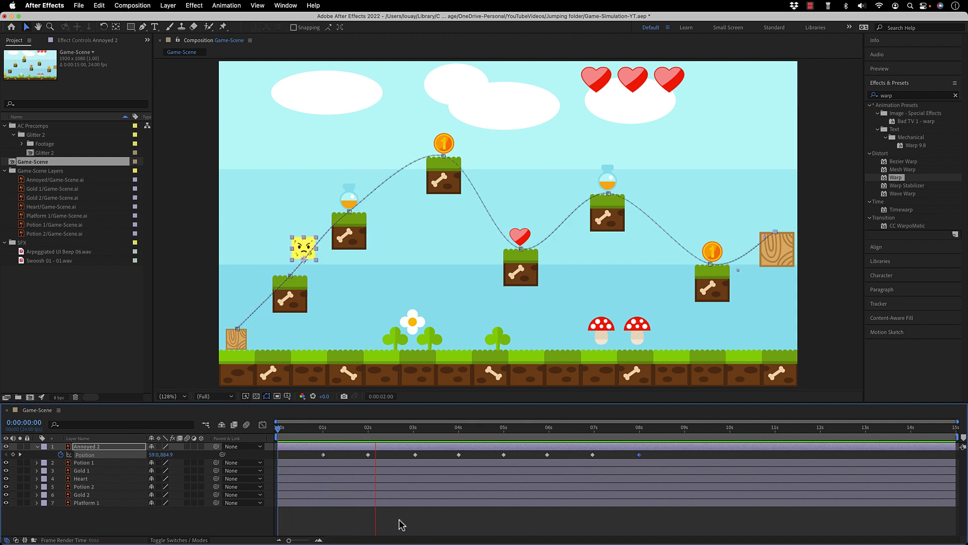
# At 0:00:01:16, select the motion path point on the first potion block and try adjusting its direction handle
pyautogui.click(353, 429)
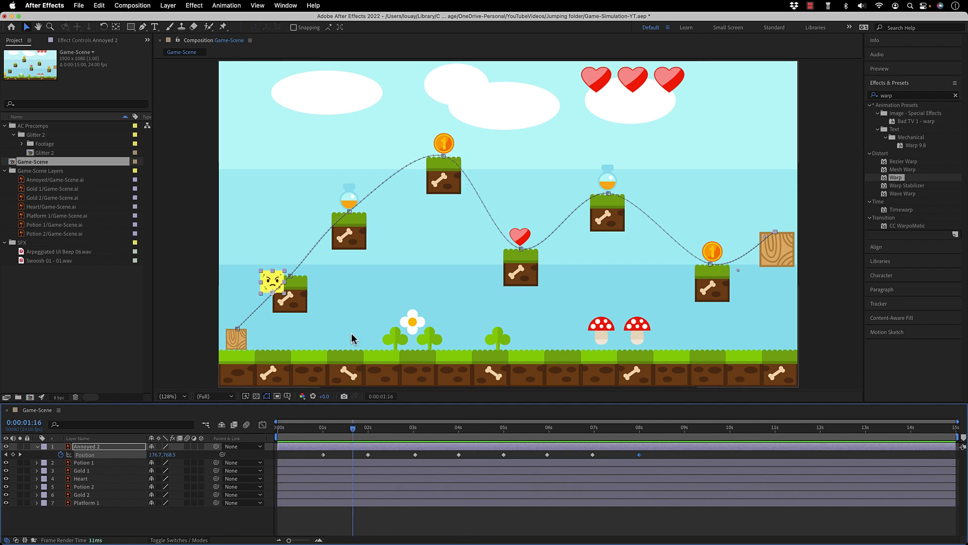
pyautogui.click(350, 212)
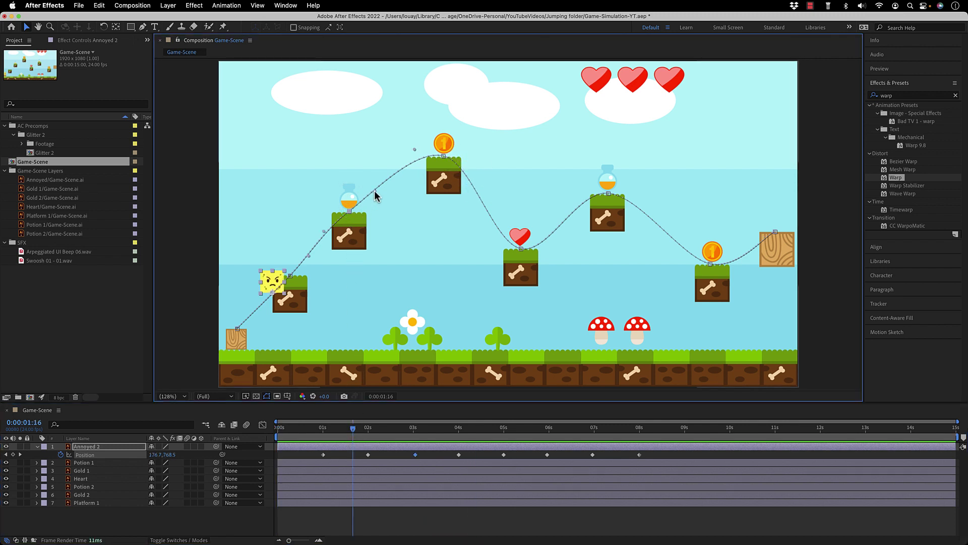
pyautogui.moveTo(375, 192)
pyautogui.mouseDown()
pyautogui.moveTo(376, 208)
pyautogui.moveTo(374, 191)
pyautogui.mouseUp()
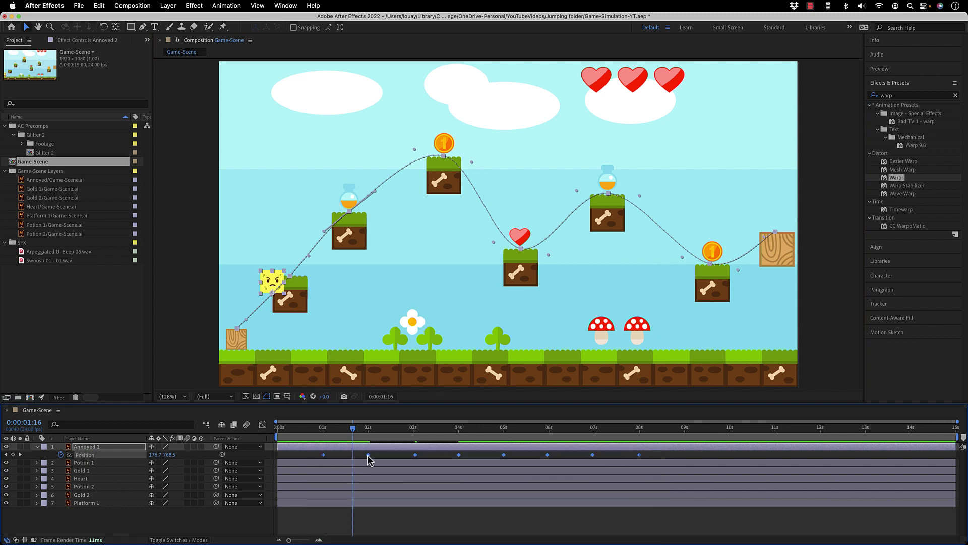
# Set the spatial interpolation of all the face's Position keyframes to Bezier
pyautogui.rightClick(367, 455)
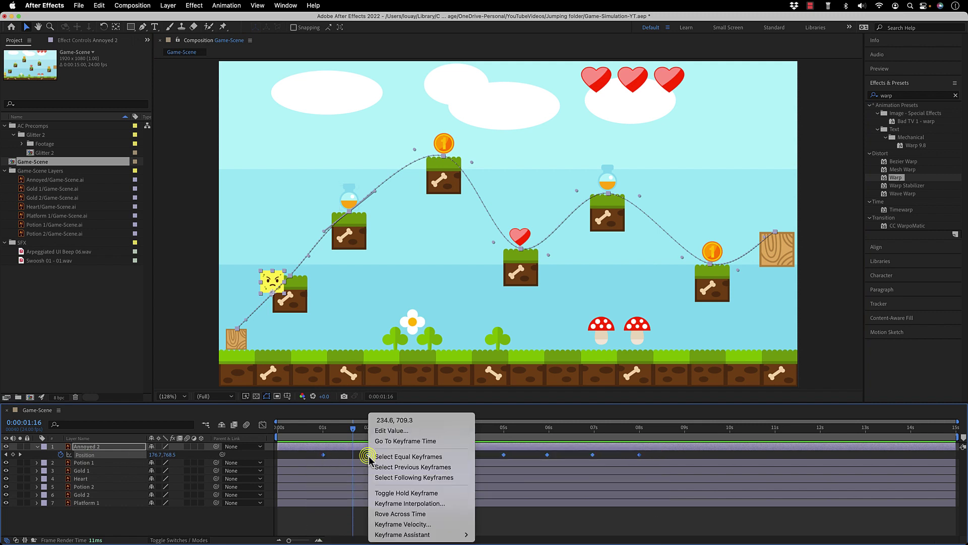
pyautogui.click(437, 504)
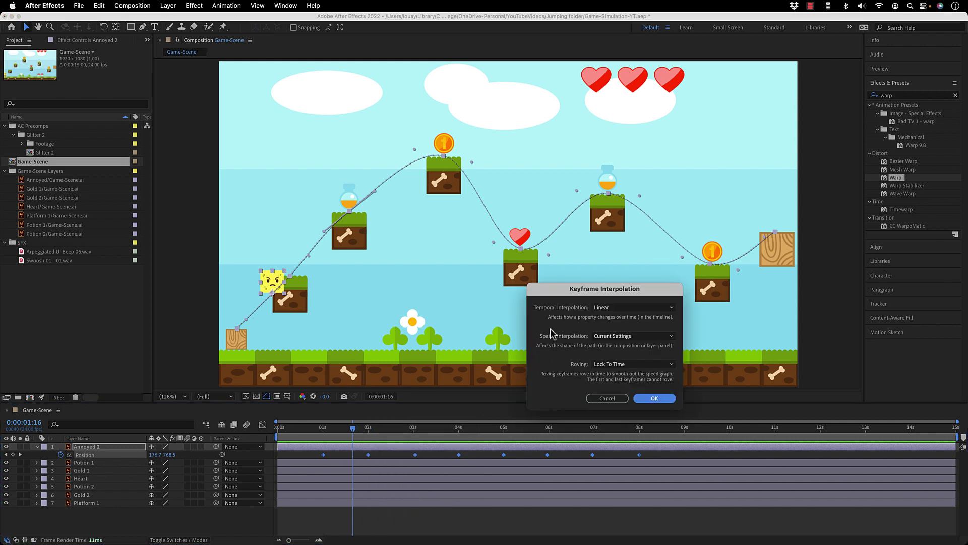
pyautogui.click(609, 336)
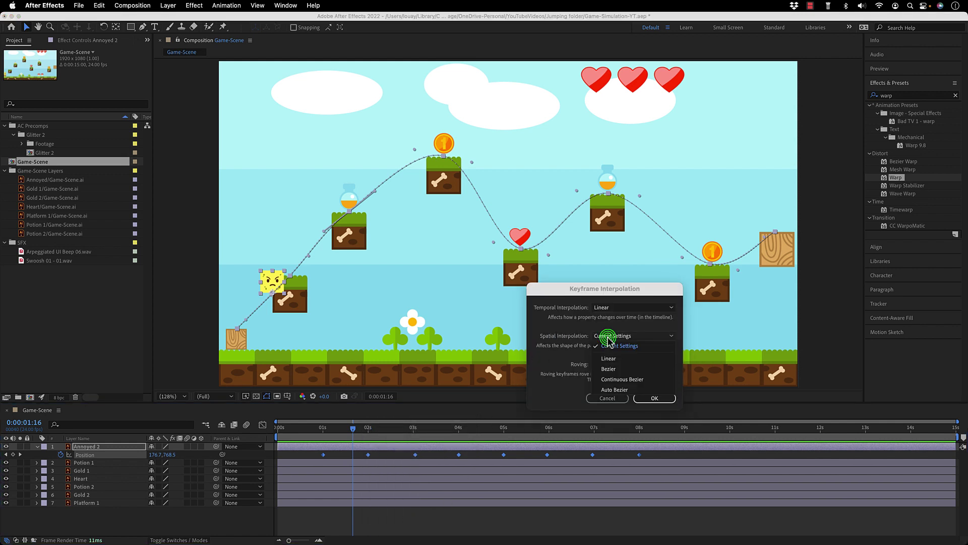
pyautogui.click(618, 368)
pyautogui.click(651, 398)
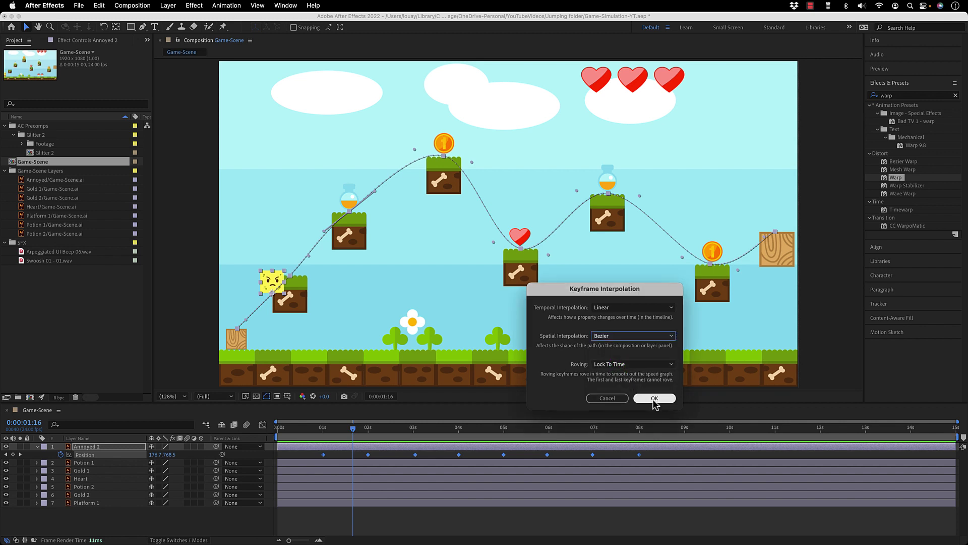
# Raise the incoming path handle at the first potion block and bend the first jump into a tall arc
pyautogui.click(322, 235)
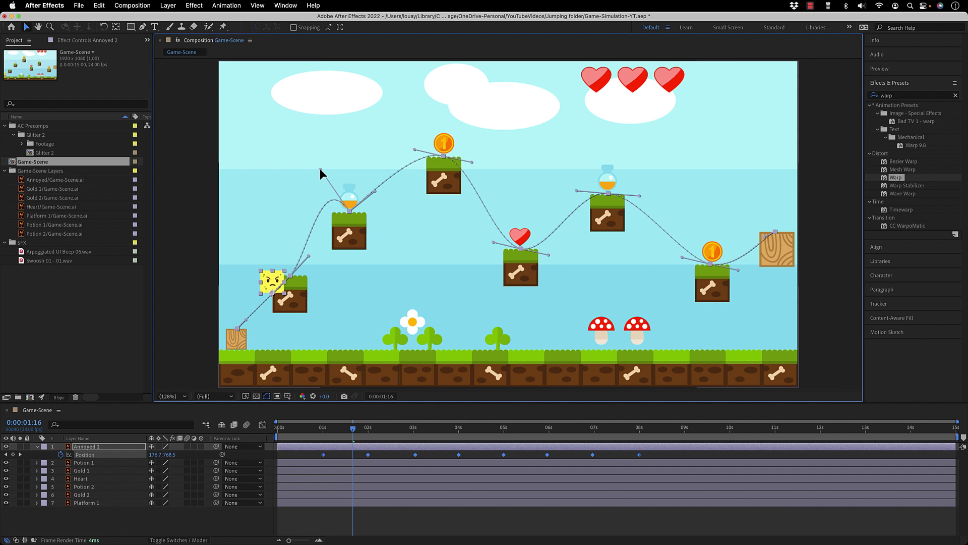
pyautogui.moveTo(328, 230); pyautogui.dragTo(334, 190)
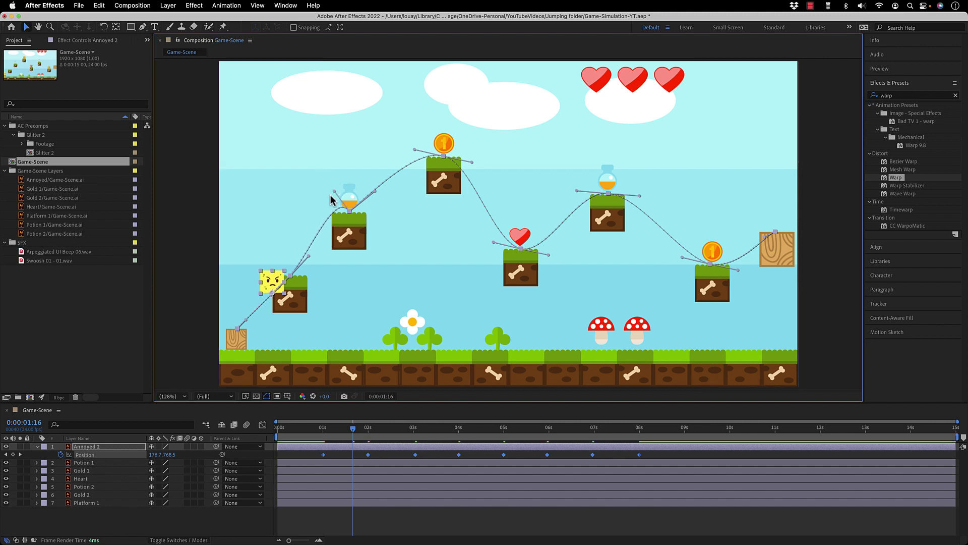
pyautogui.moveTo(246, 320); pyautogui.dragTo(237, 164)
pyautogui.moveTo(273, 295); pyautogui.dragTo(273, 162)
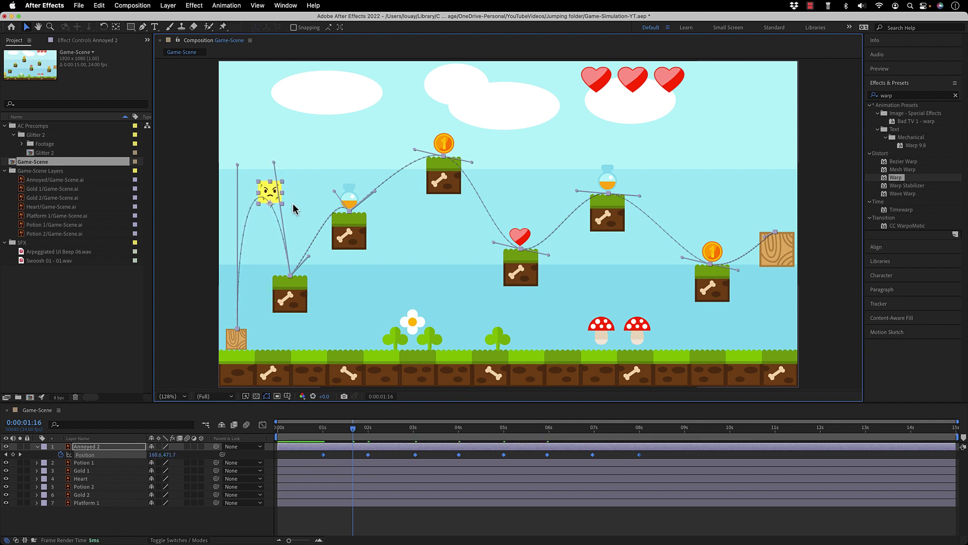
# Pull up the direction handles of the remaining path points so every jump arcs between blocks up to the wooden block
pyautogui.moveTo(309, 255); pyautogui.dragTo(295, 153)
pyautogui.moveTo(333, 194); pyautogui.dragTo(344, 139)
pyautogui.moveTo(375, 190); pyautogui.dragTo(416, 88)
pyautogui.moveTo(472, 162); pyautogui.dragTo(466, 88)
pyautogui.moveTo(493, 243); pyautogui.dragTo(526, 132)
pyautogui.moveTo(548, 255); pyautogui.dragTo(539, 131)
pyautogui.moveTo(577, 191); pyautogui.dragTo(571, 99)
pyautogui.moveTo(639, 195); pyautogui.dragTo(631, 107)
pyautogui.moveTo(682, 257); pyautogui.dragTo(693, 126)
pyautogui.moveTo(739, 270); pyautogui.dragTo(722, 130)
pyautogui.moveTo(764, 236); pyautogui.dragTo(763, 139)
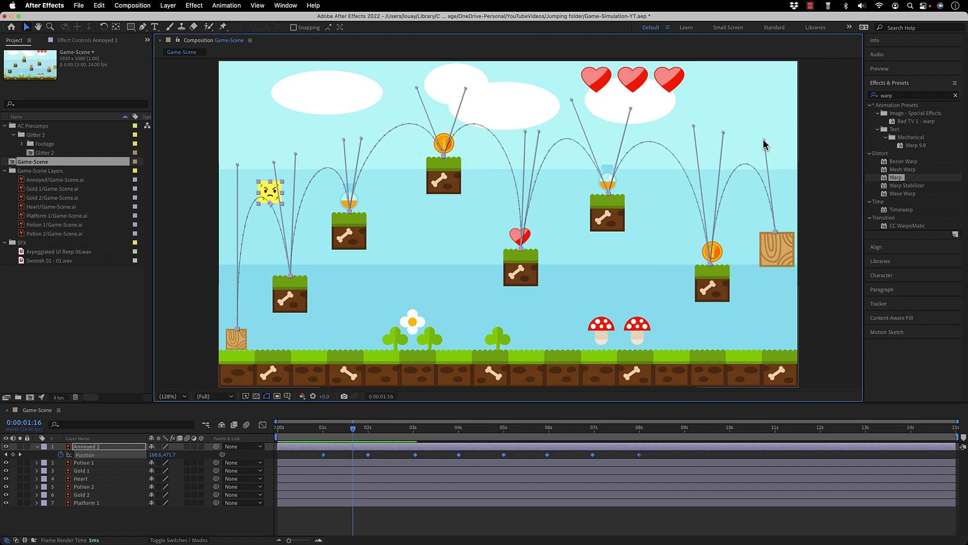
# Preview the arced jumps from the start of the timeline
pyautogui.press('Home')
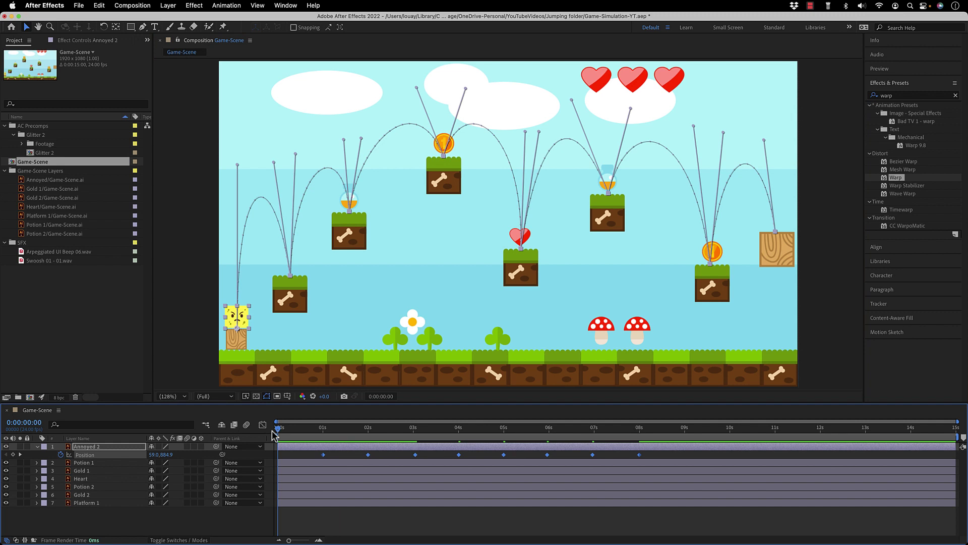
pyautogui.click(396, 530)
pyautogui.press('space')
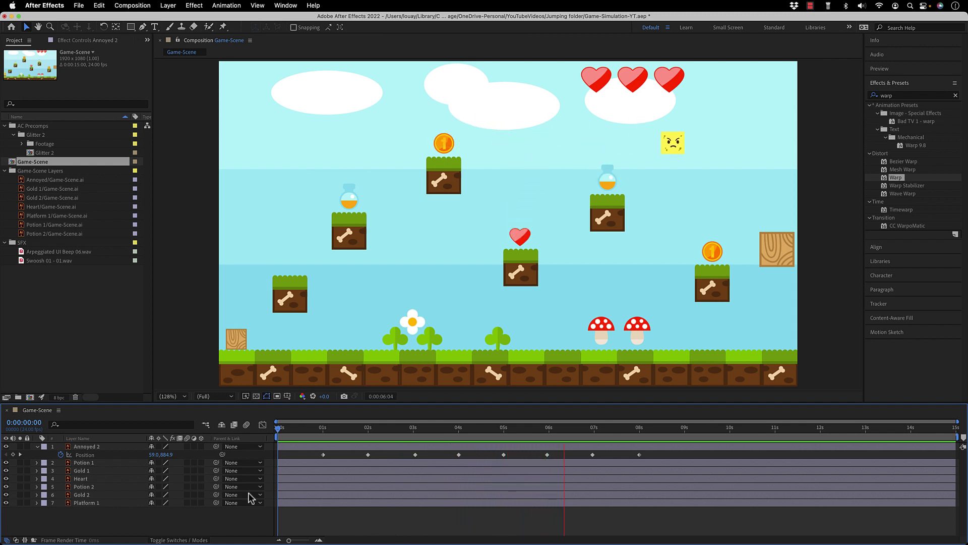
# Set the keyframe velocity of all Position keyframes to 69% incoming and 75% outgoing influence
pyautogui.click(95, 454)
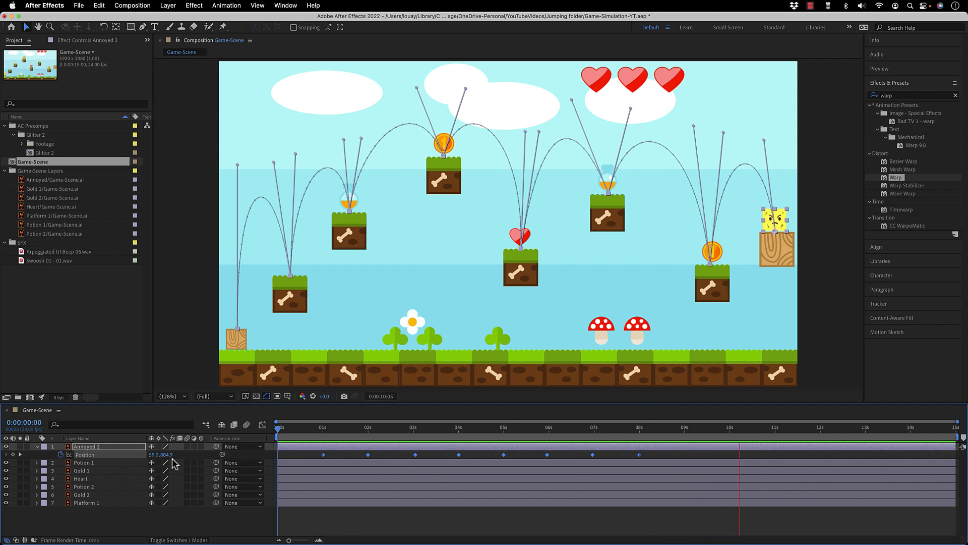
pyautogui.click(120, 455)
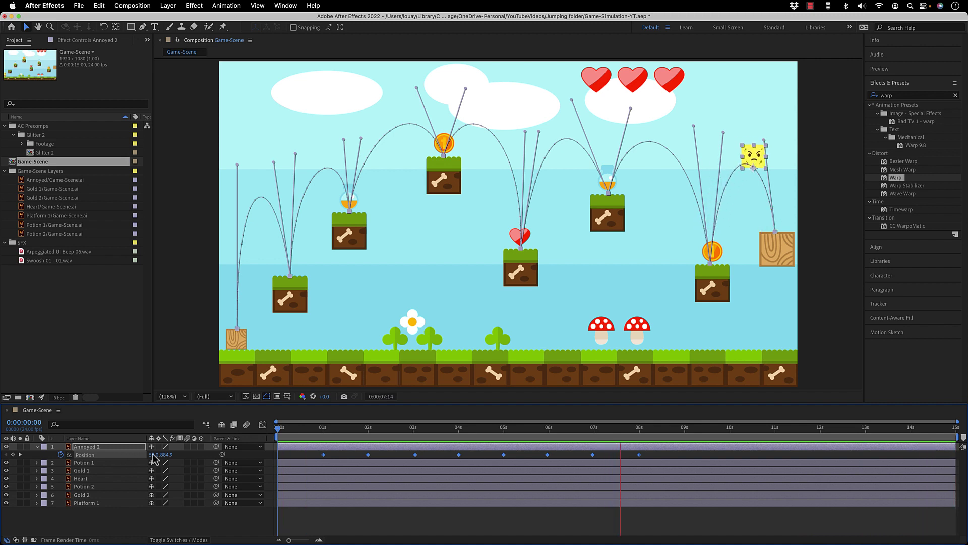
pyautogui.rightClick(415, 455)
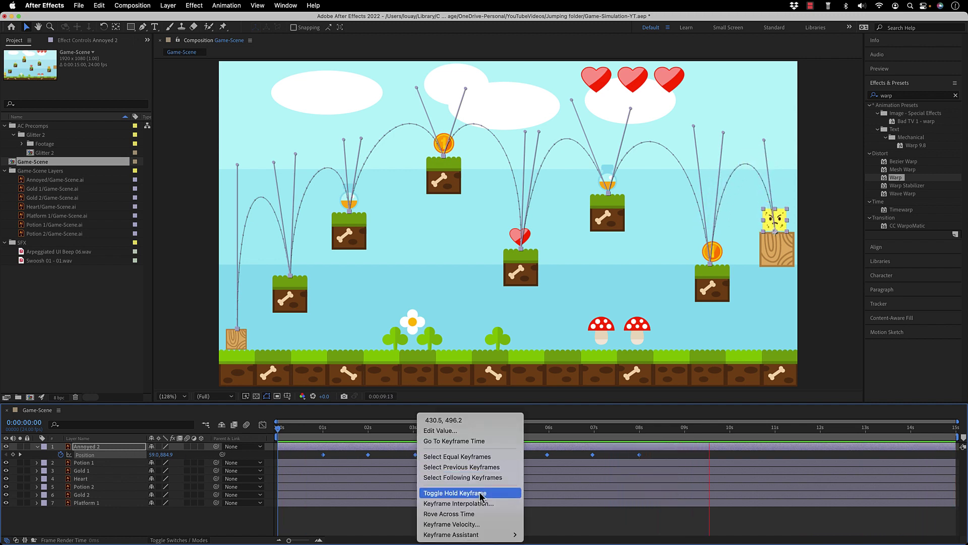
pyautogui.click(483, 522)
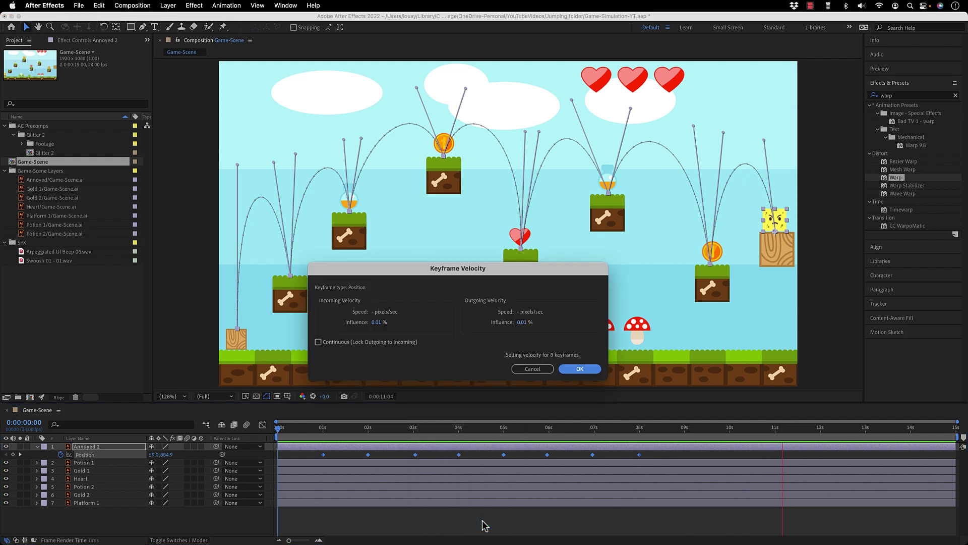
pyautogui.click(377, 322)
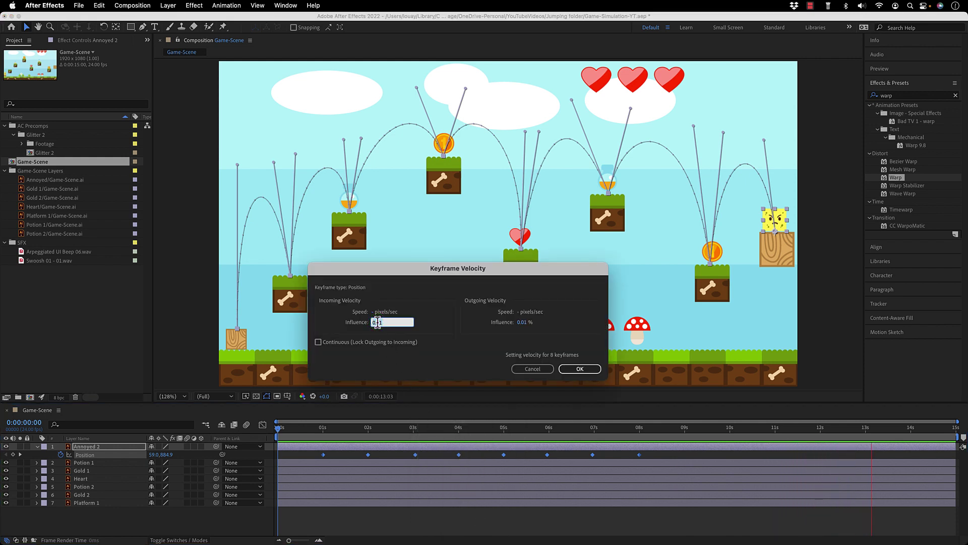
pyautogui.write('69')
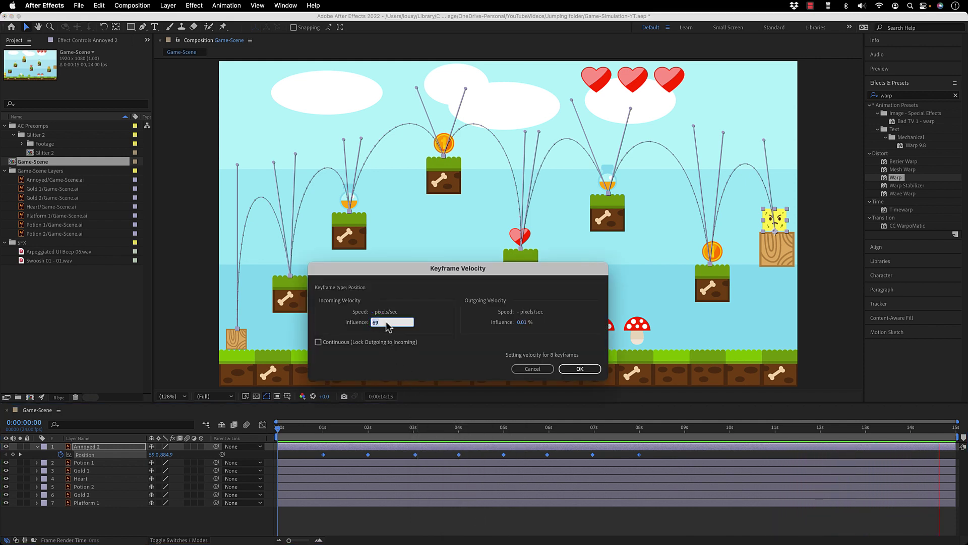
pyautogui.click(524, 322)
pyautogui.write('75')
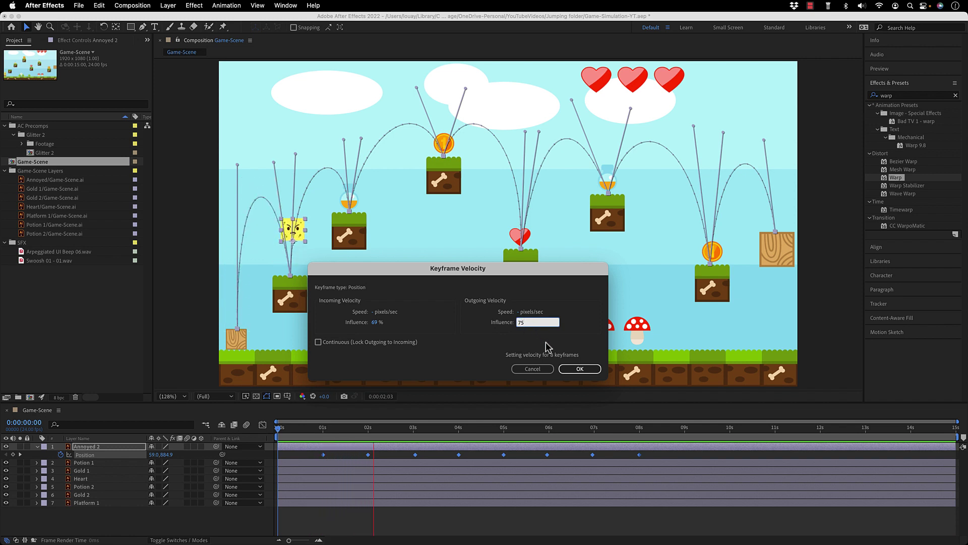
pyautogui.click(580, 368)
# Check the Position speed curves in the Graph Editor, then return to the layer bars with the playhead at the start
pyautogui.click(262, 425)
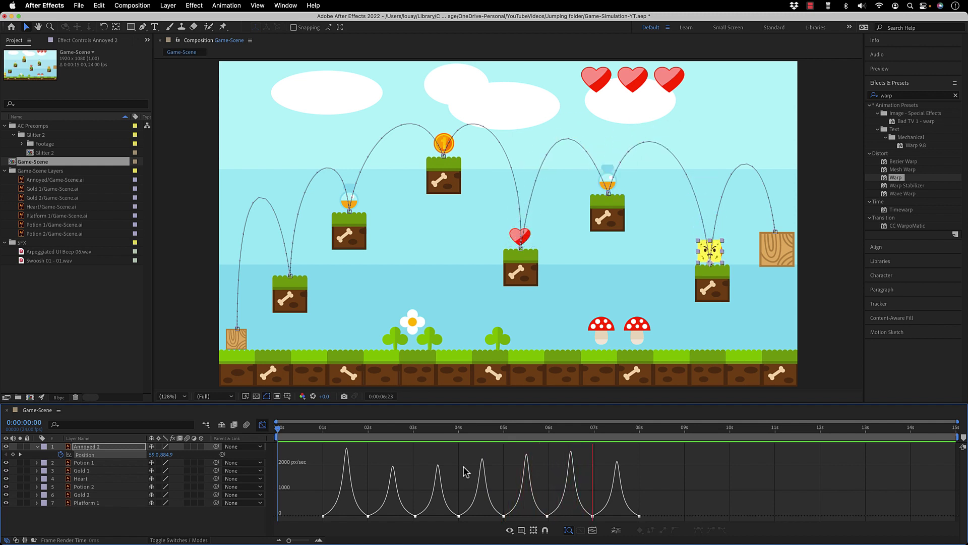
pyautogui.click(262, 425)
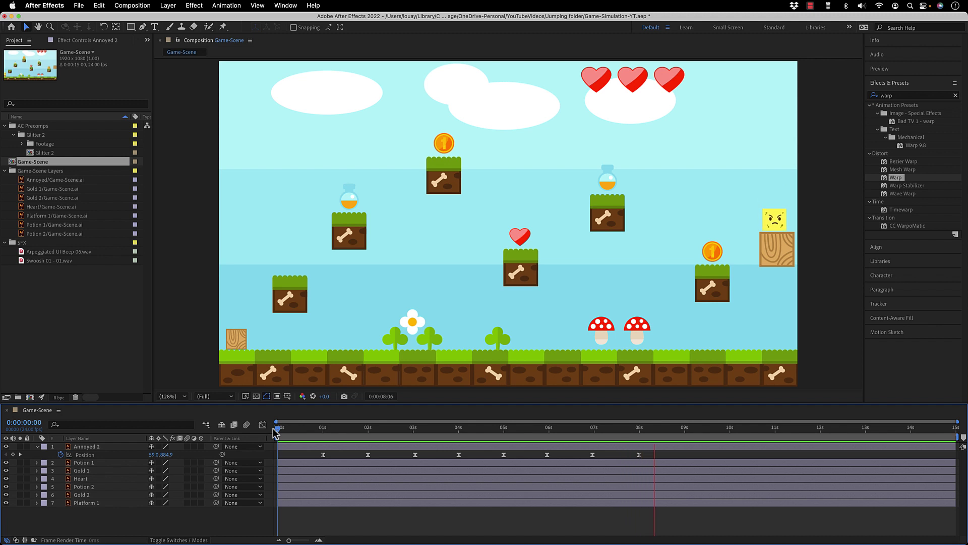
pyautogui.moveTo(276, 428)
pyautogui.mouseDown()
pyautogui.moveTo(312, 433)
pyautogui.moveTo(267, 431)
pyautogui.mouseUp()
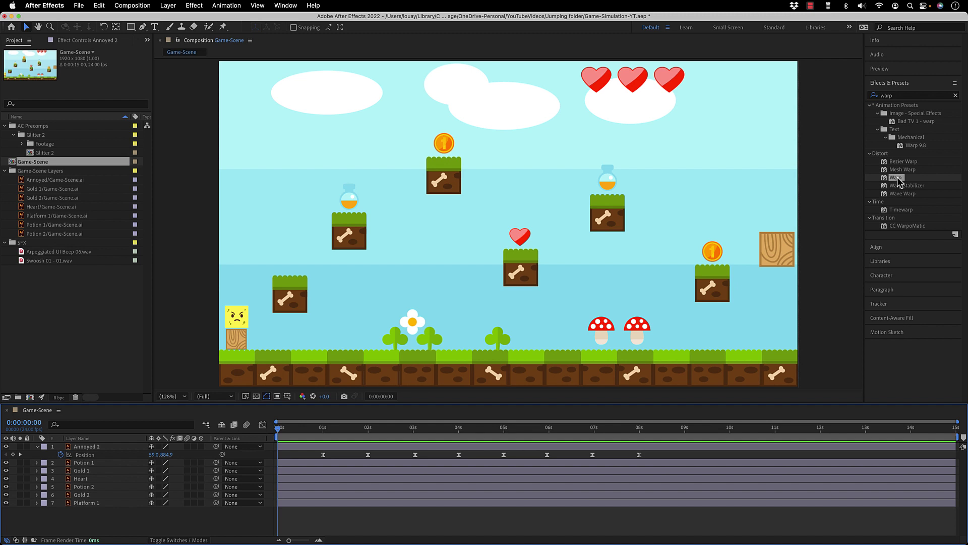
# Apply the Warp effect to the yellow face and, at 2 seconds, set the style to Bulge and the axis to Vertical
pyautogui.moveTo(897, 181); pyautogui.dragTo(243, 319)
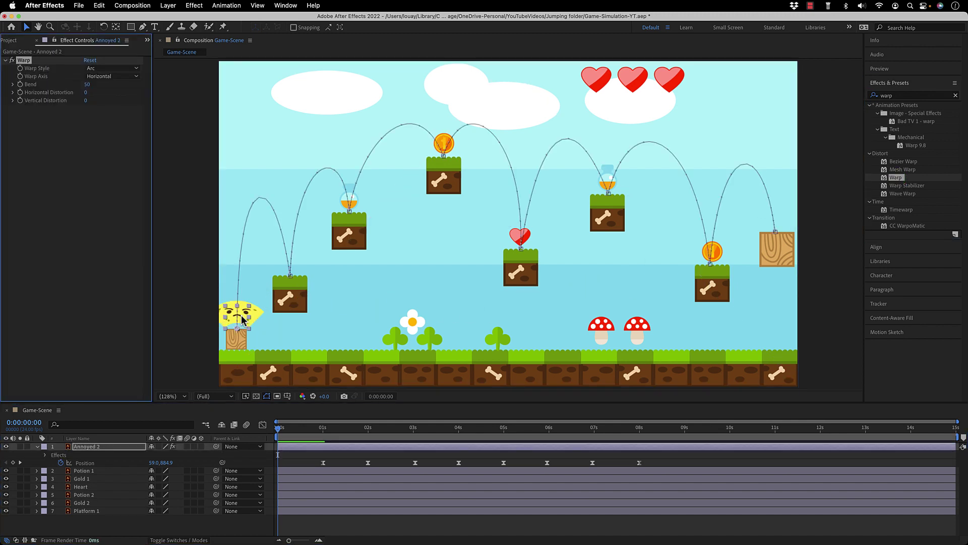
pyautogui.click(368, 428)
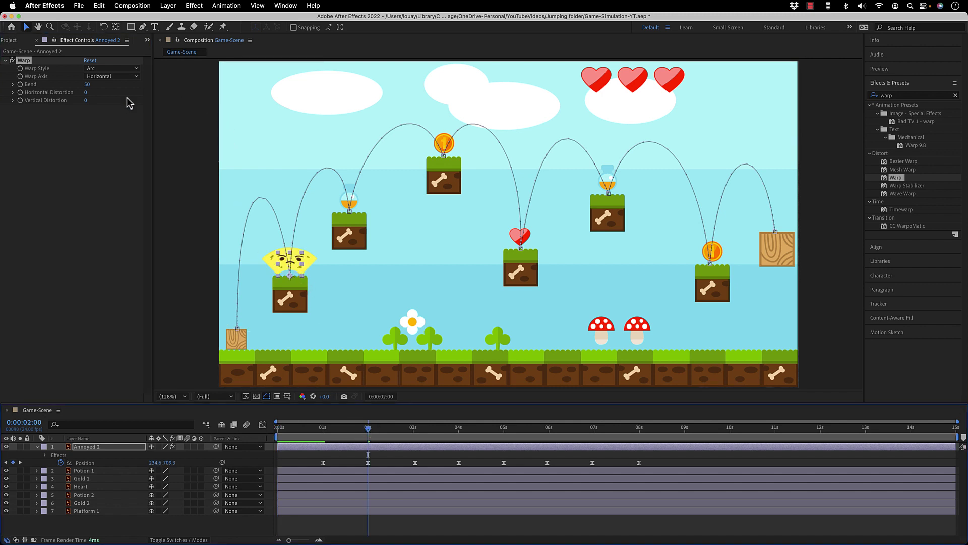
pyautogui.click(114, 69)
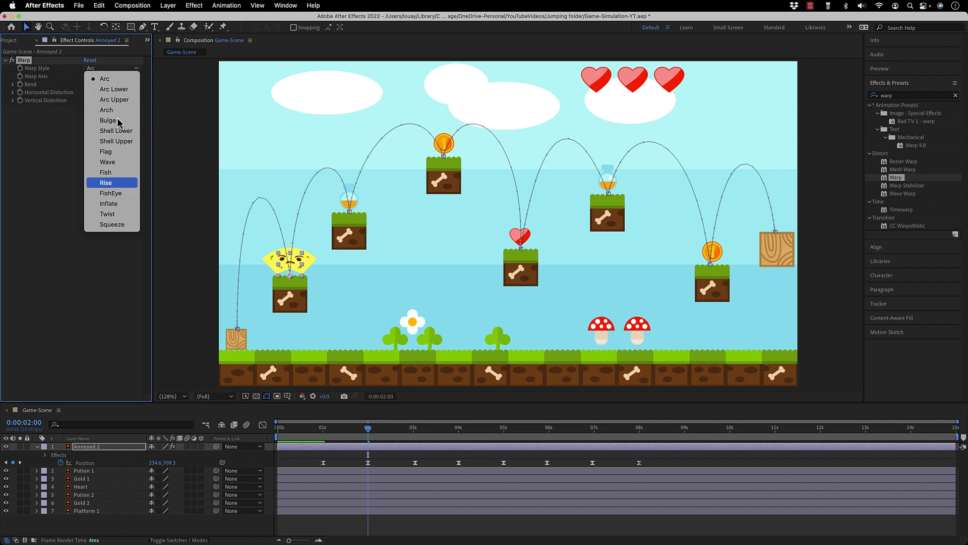
pyautogui.click(117, 121)
pyautogui.click(113, 76)
pyautogui.click(115, 99)
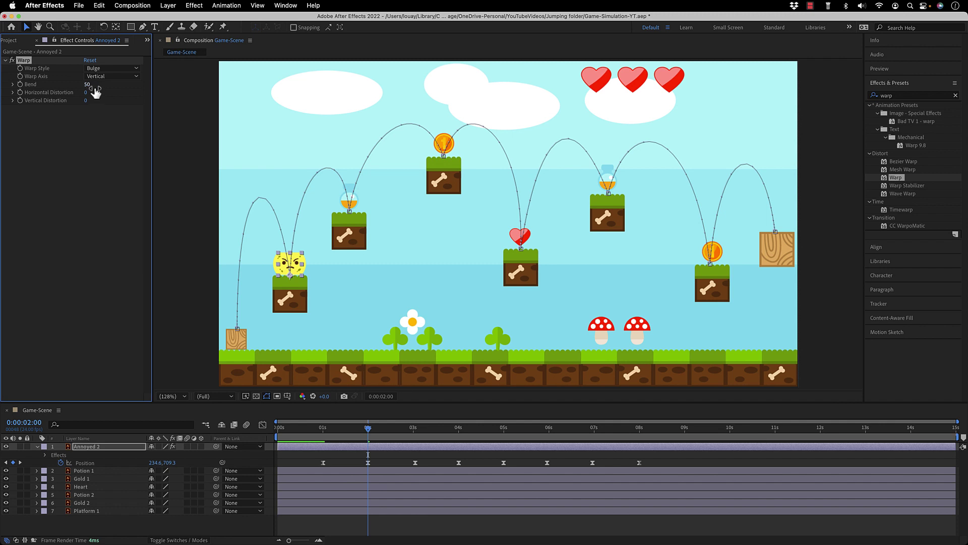
# Set the Warp Bend to 12 and start its keyframes at 0:00:00:12
pyautogui.moveTo(88, 88)
pyautogui.mouseDown()
pyautogui.moveTo(126, 91)
pyautogui.moveTo(34, 84)
pyautogui.moveTo(83, 86)
pyautogui.mouseUp()
pyautogui.moveTo(323, 435); pyautogui.dragTo(301, 435)
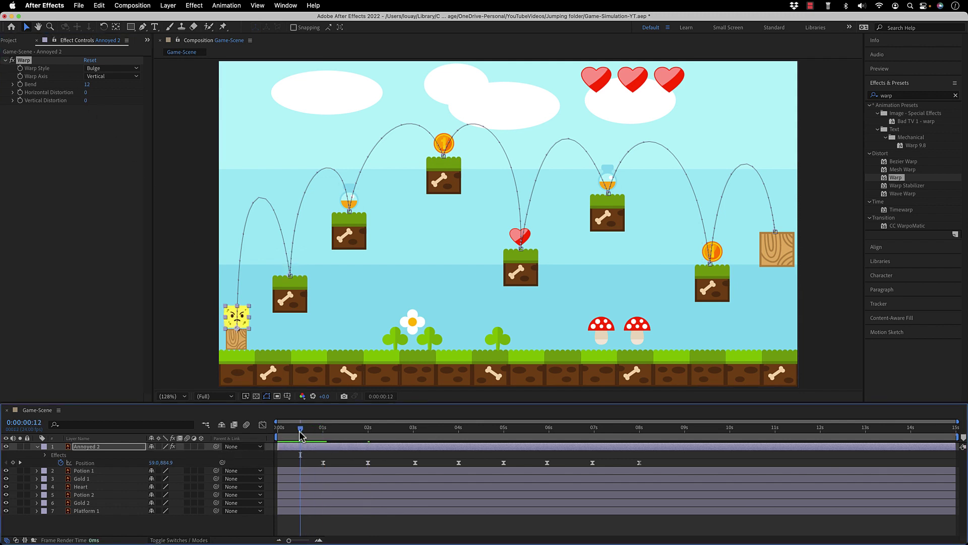
pyautogui.click(20, 84)
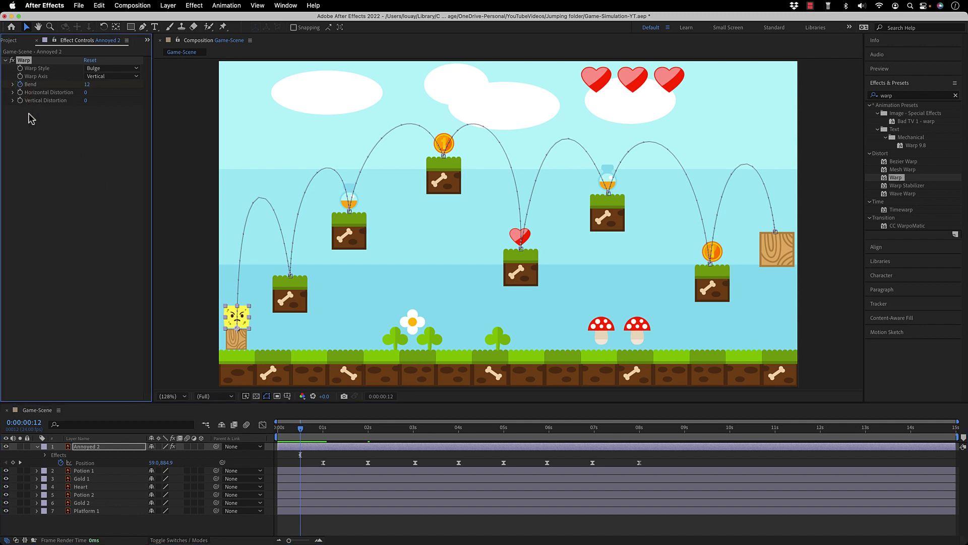
# At 0:00:00:12, start keyframing the Annoyed 2 layer's Scale at 100% and set its Warp Bend keyframe to 0
pyautogui.click(102, 447)
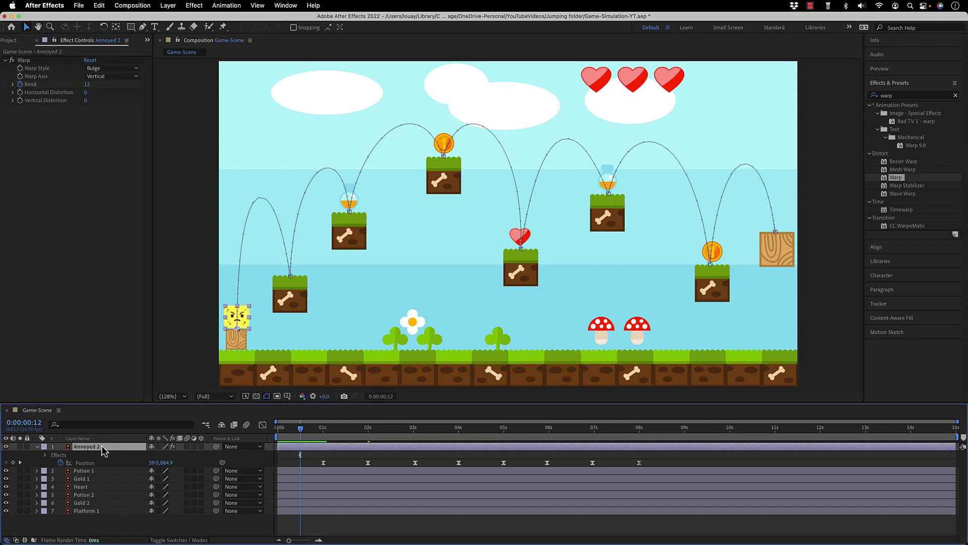
pyautogui.press('u')
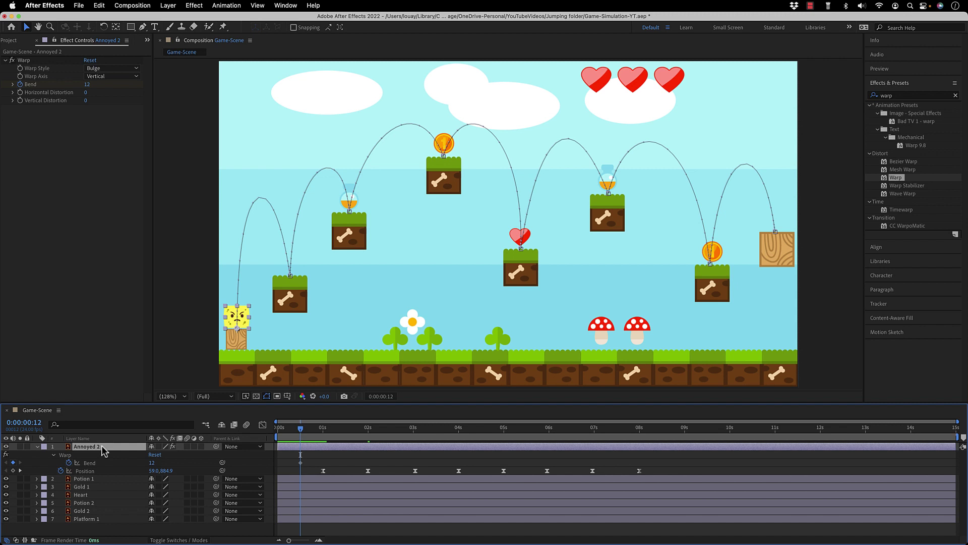
pyautogui.hotkey('shift', 's')
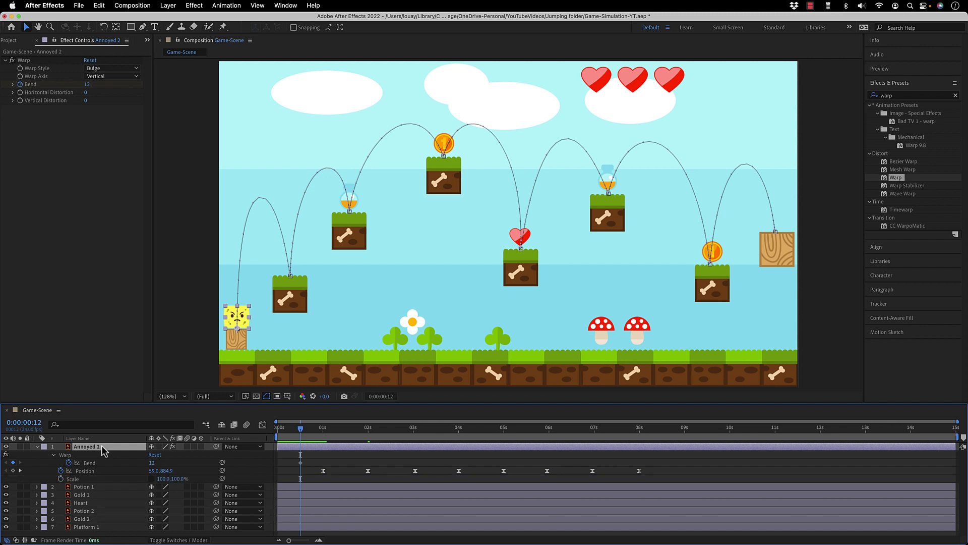
pyautogui.click(61, 478)
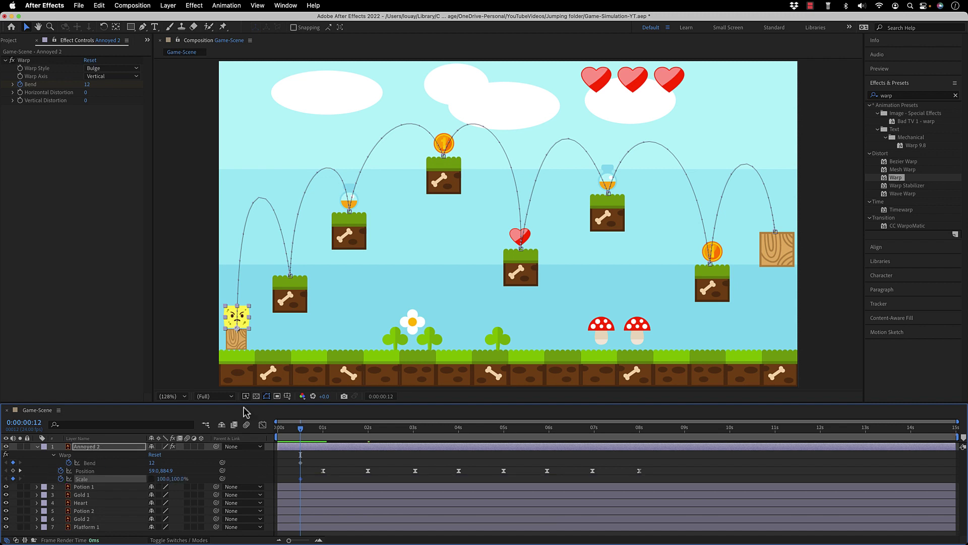
pyautogui.click(151, 463)
pyautogui.write('0')
pyautogui.press('Return')
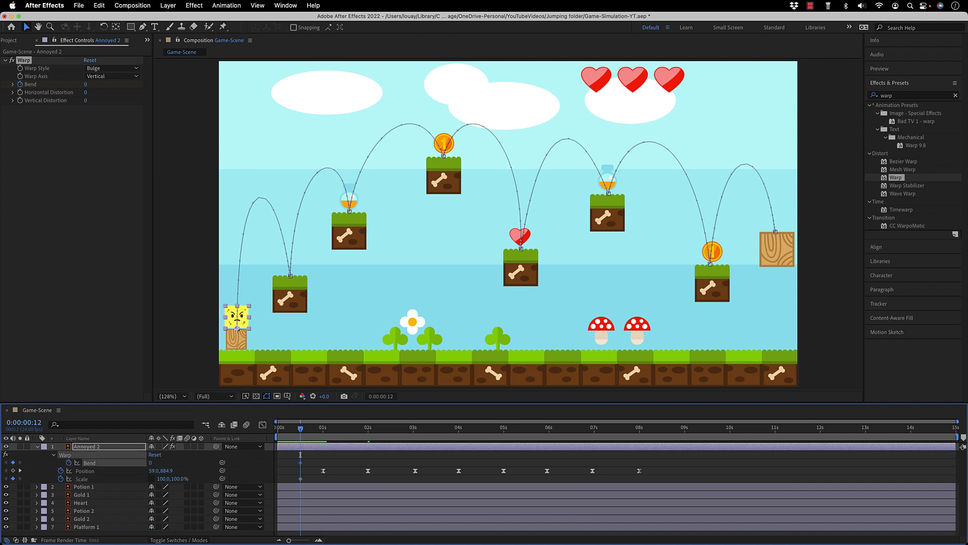
# At 0:00:01:00, squash the face by setting the Warp Bend to 99 and the Scale to 100% wide, 50% high
pyautogui.moveTo(299, 431); pyautogui.dragTo(324, 434)
pyautogui.click(85, 86)
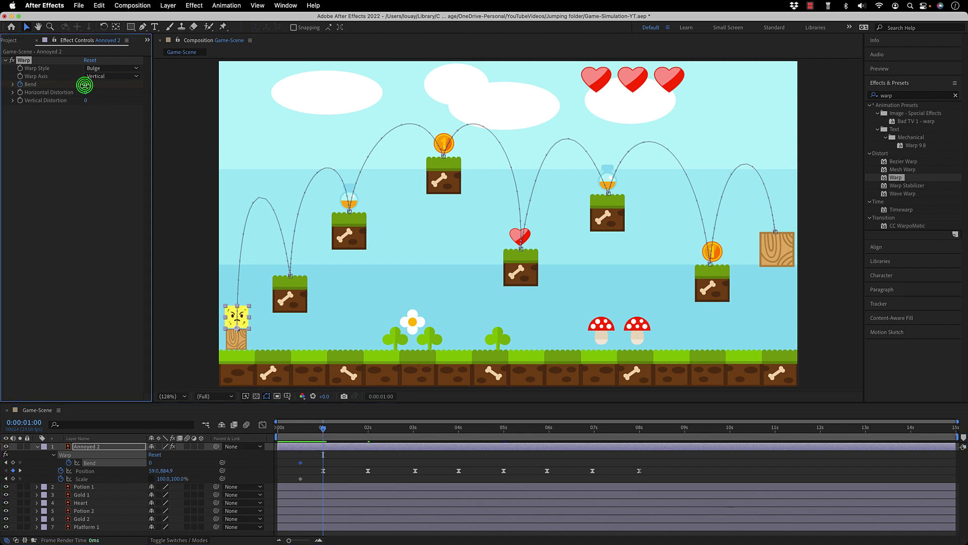
pyautogui.moveTo(134, 94); pyautogui.dragTo(147, 96)
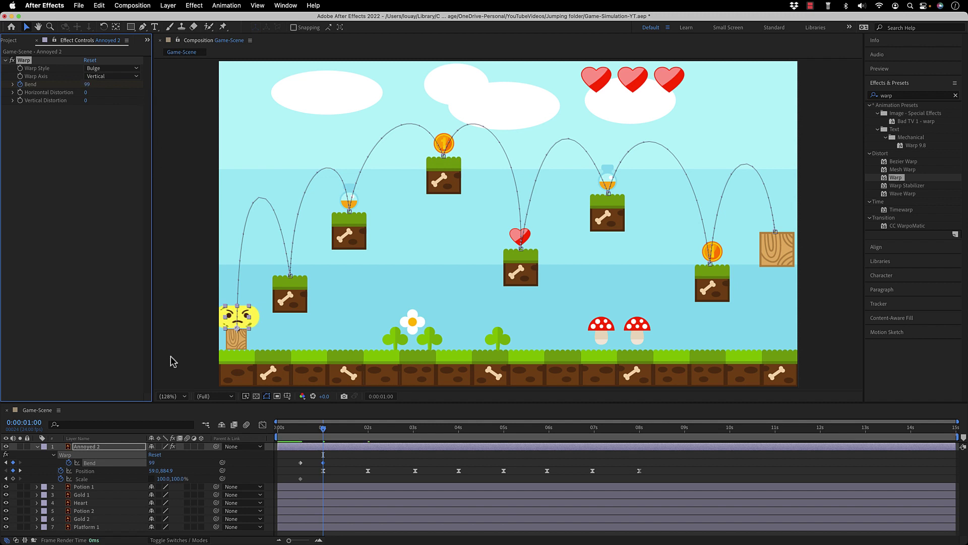
pyautogui.moveTo(182, 484); pyautogui.dragTo(163, 482)
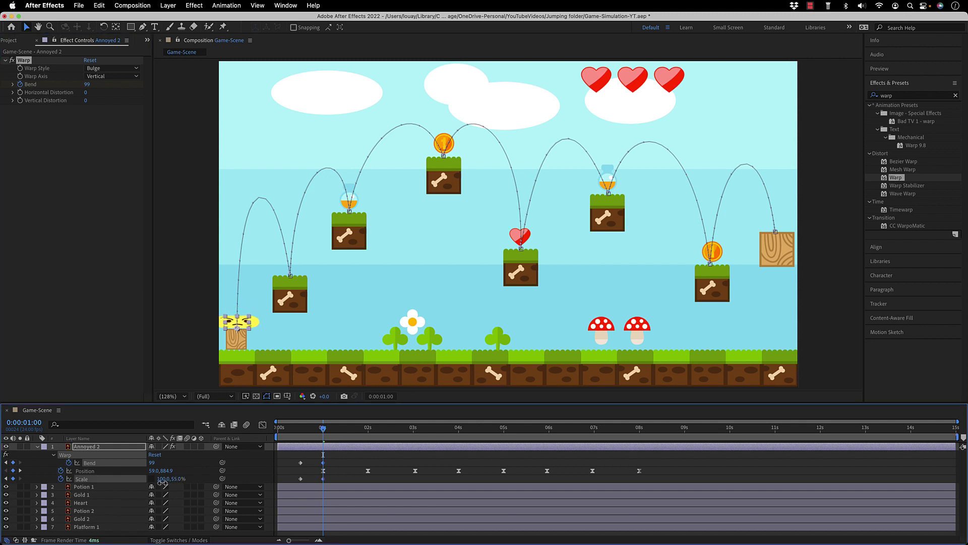
pyautogui.click(178, 478)
pyautogui.write('50')
pyautogui.press('Return')
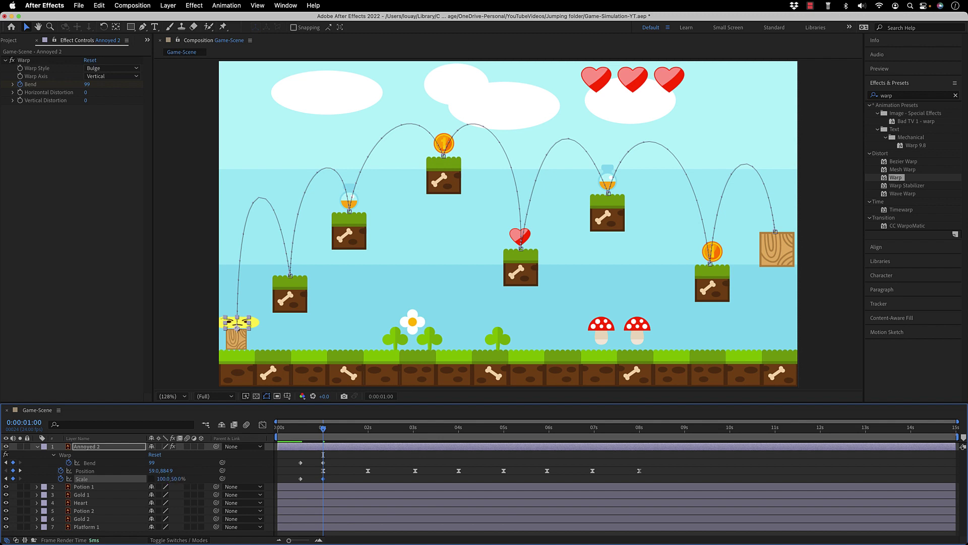
# At 0:00:01:12, stretch the face by setting the Warp Bend to -70 and the Scale to 100% wide, 130% high
pyautogui.press('space')
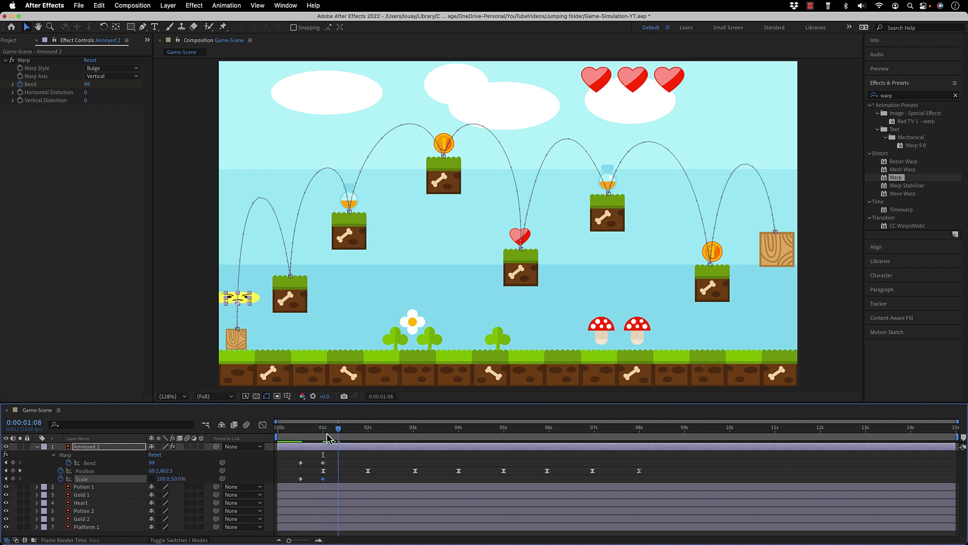
pyautogui.press('space')
pyautogui.moveTo(151, 463); pyautogui.dragTo(136, 465)
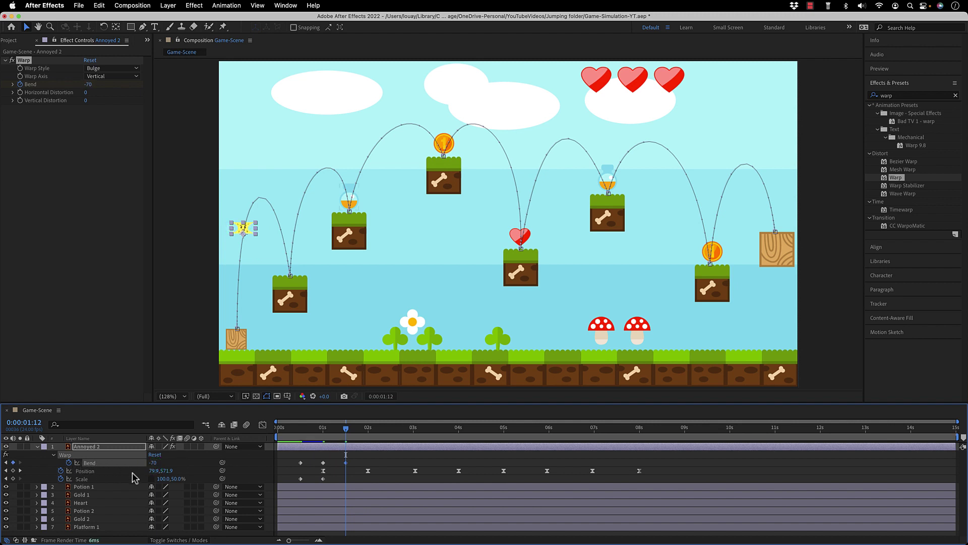
pyautogui.click(179, 479)
pyautogui.write('130')
pyautogui.press('Return')
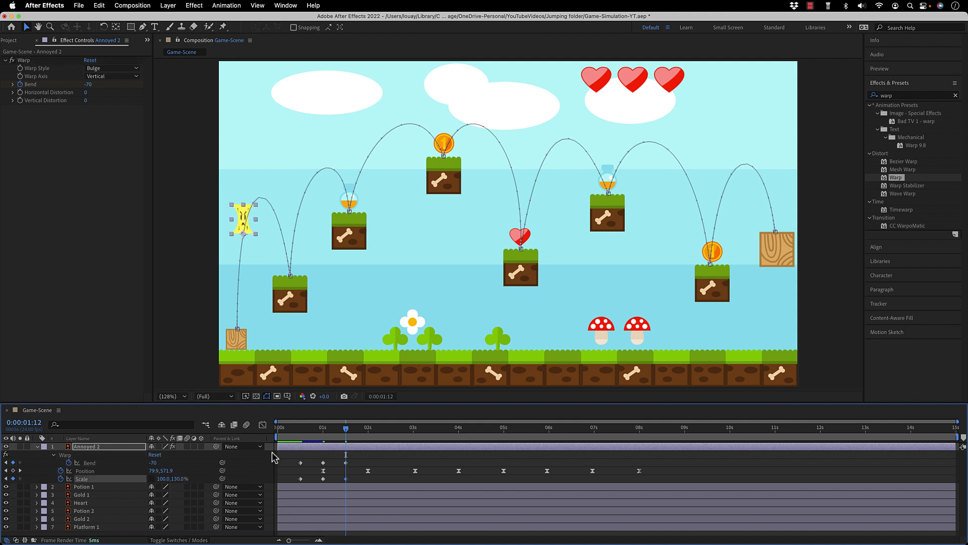
# Preview the animation from the start and check the face's squash and stretch between 1 and 2 seconds
pyautogui.press('Home')
pyautogui.press('space')
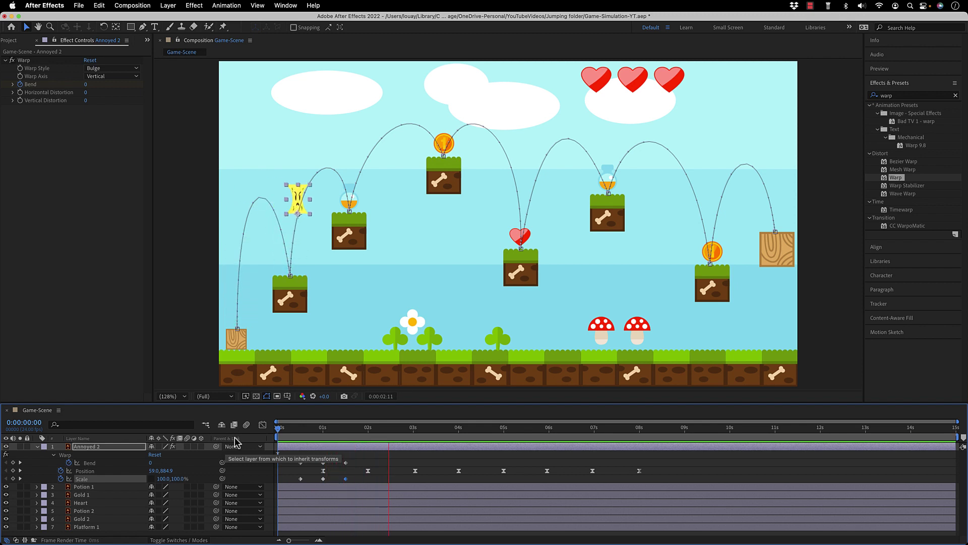
pyautogui.click(346, 428)
pyautogui.moveTo(346, 429); pyautogui.dragTo(368, 437)
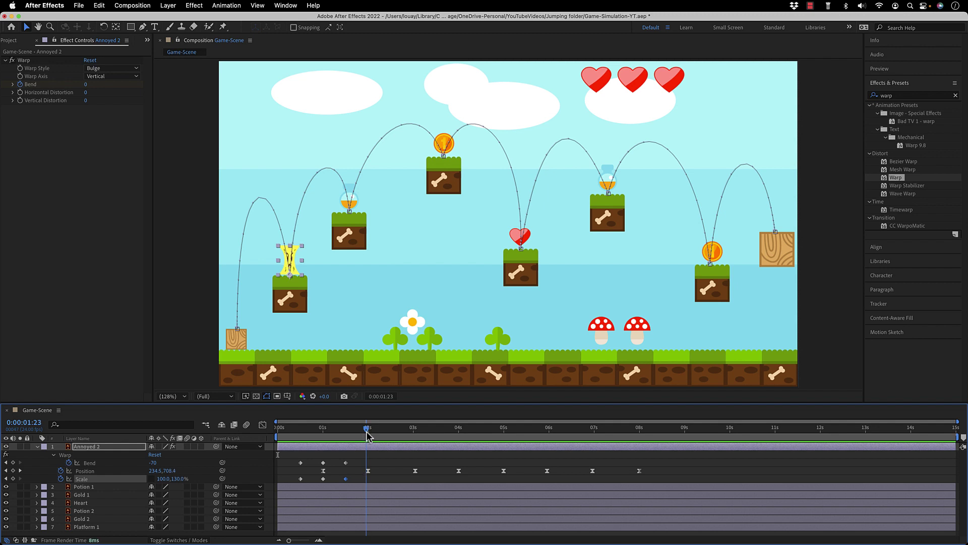
pyautogui.click(323, 462)
pyautogui.click(326, 432)
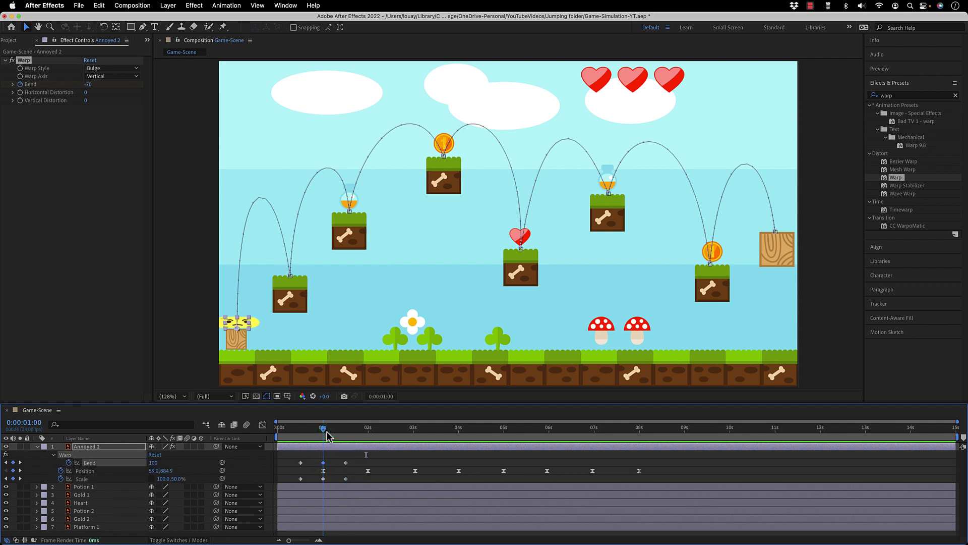
pyautogui.press('space')
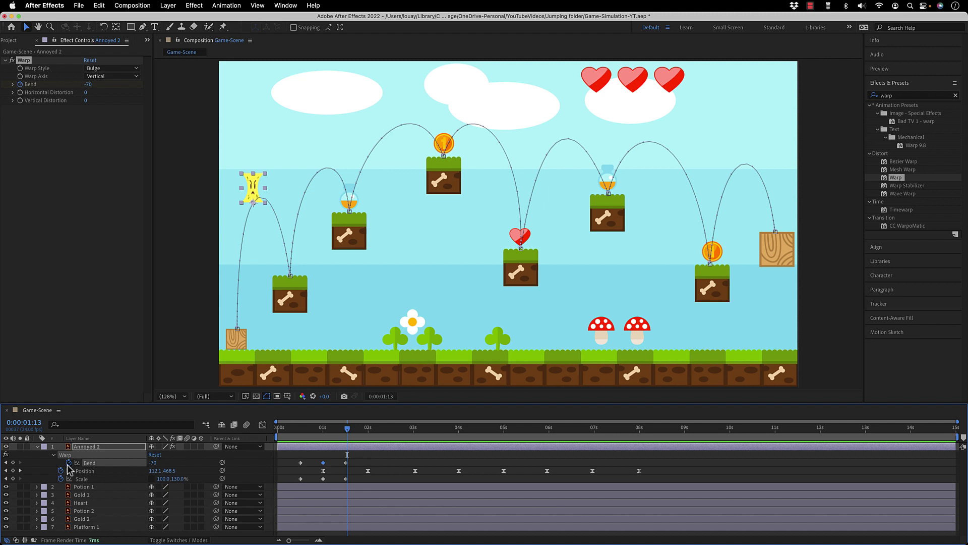
# Add a loopOut() expression to the Warp Bend and scrub to 0:00:03:00 to check the repetition
pyautogui.keyDown('alt'); pyautogui.click(68, 464); pyautogui.keyUp('alt')
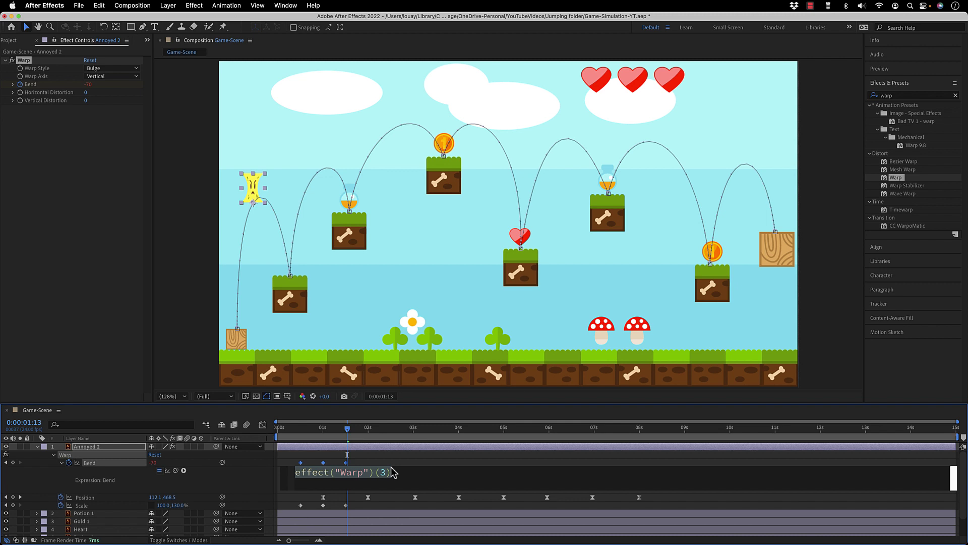
pyautogui.write('loop')
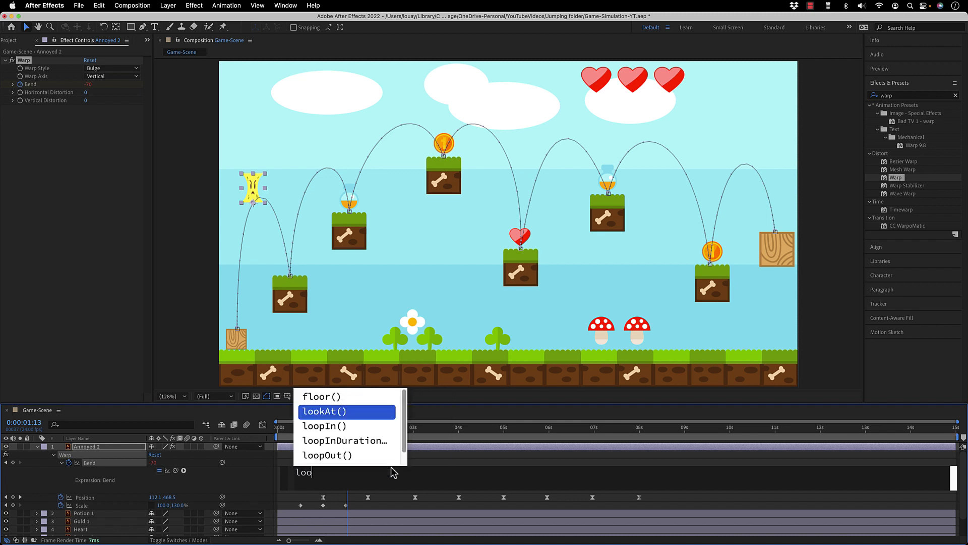
pyautogui.press('Down')
pyautogui.press('Down')
pyautogui.press('Return')
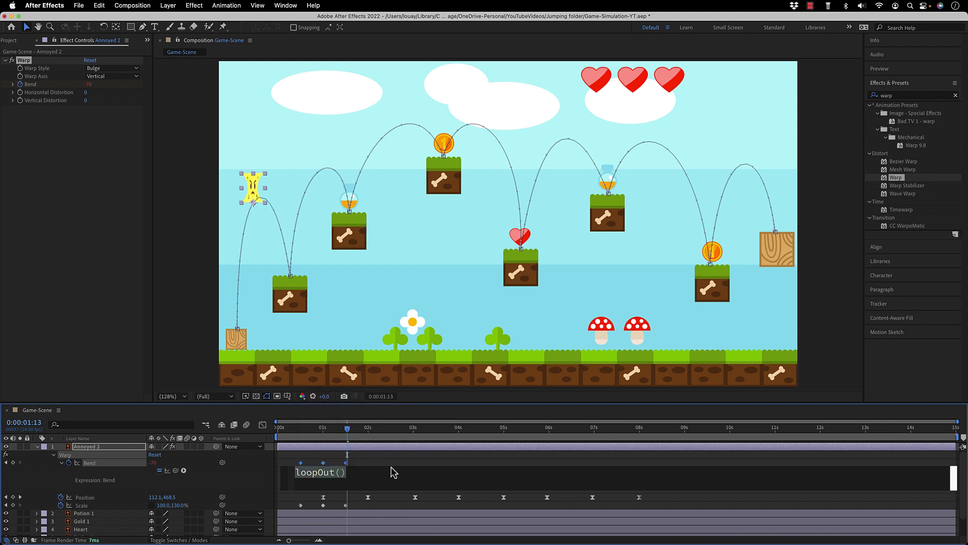
pyautogui.click(241, 487)
pyautogui.moveTo(308, 437); pyautogui.dragTo(414, 466)
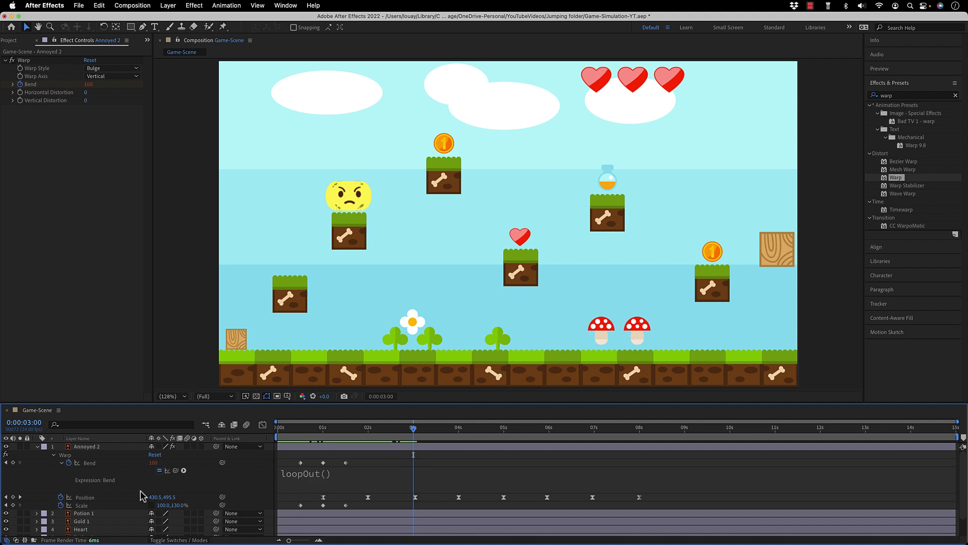
# Add a loopOut() expression to the Annoyed 2 layer's Scale and preview the animation from the start
pyautogui.keyDown('alt'); pyautogui.click(60, 505); pyautogui.keyUp('alt')
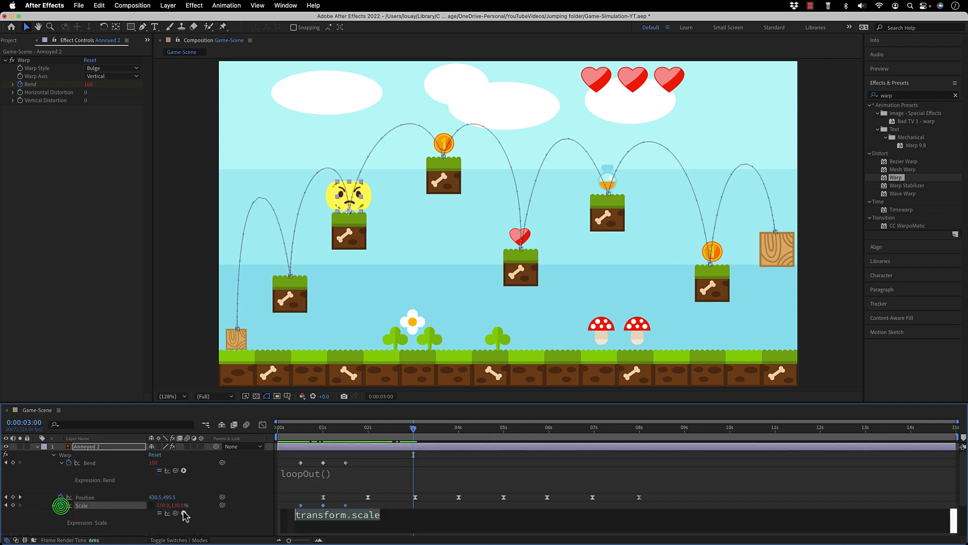
pyautogui.write('loopOut()')
pyautogui.click(270, 526)
pyautogui.press('Home')
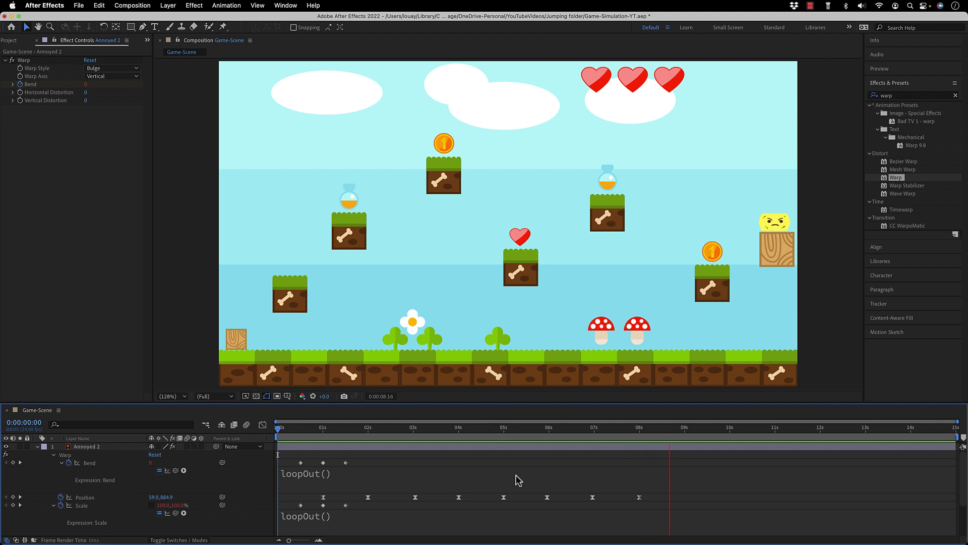
# Show the Annoyed 2 layer's keyframed properties and move the playhead to 0:00:09:07, after the face's last landing
pyautogui.click(38, 446)
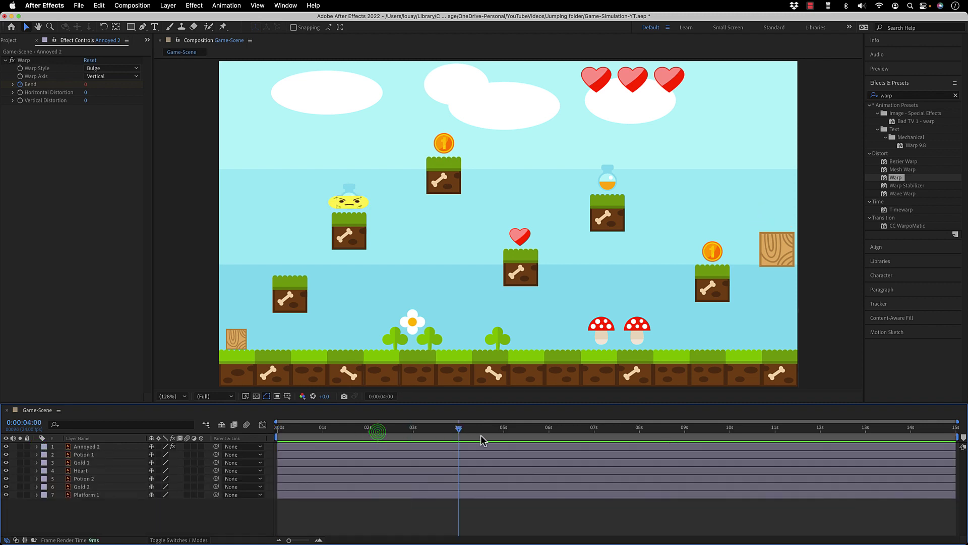
pyautogui.click(601, 447)
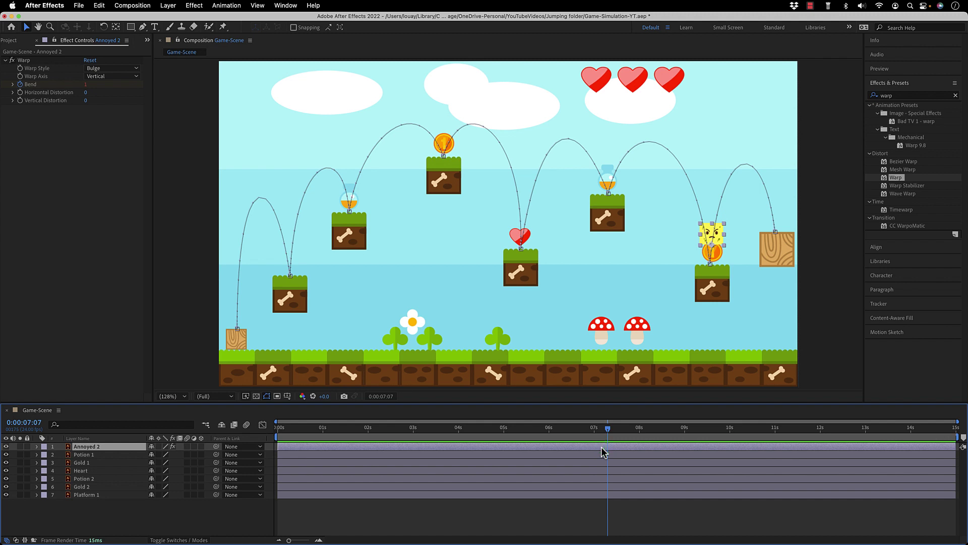
pyautogui.press('u')
pyautogui.moveTo(608, 428); pyautogui.dragTo(698, 437)
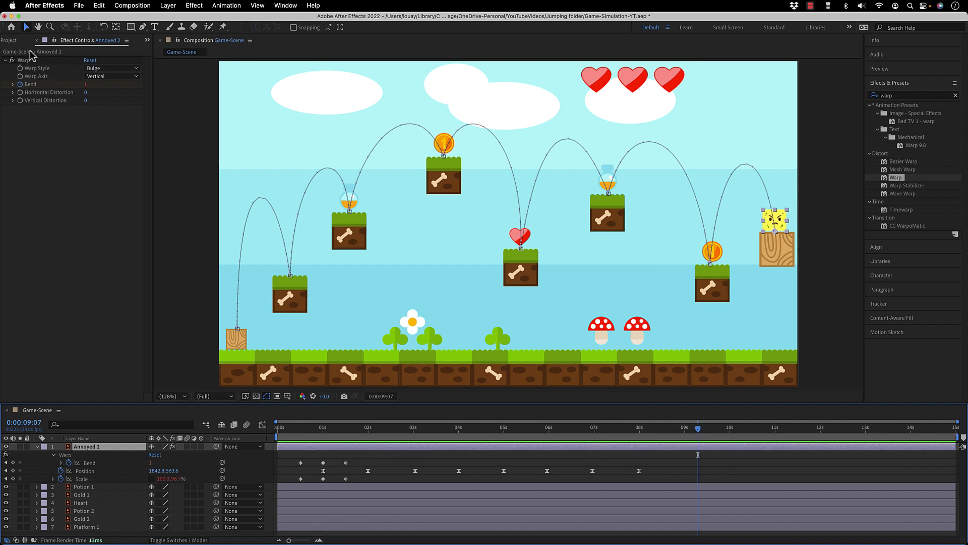
# Add Annoyed/Game-Scene.ai above Annoyed 2, trimming its start and the end of Annoyed 2 to 0:00:09:07
pyautogui.click(9, 41)
pyautogui.moveTo(41, 180); pyautogui.dragTo(126, 448)
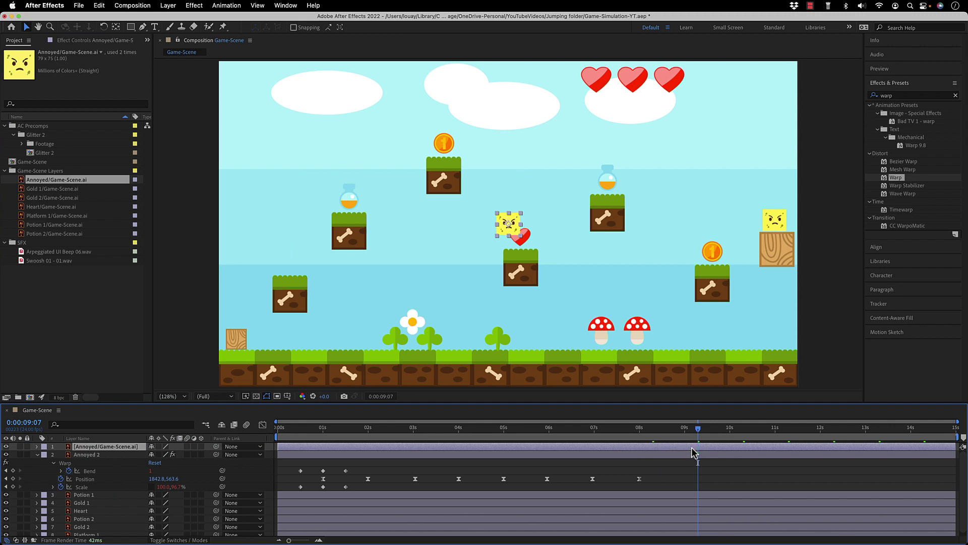
pyautogui.hotkey('alt', '[')
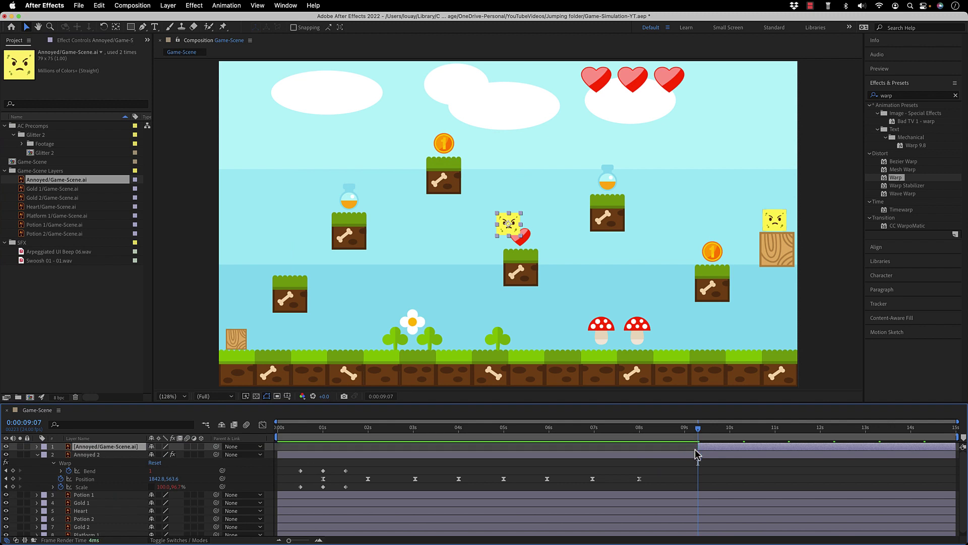
pyautogui.click(706, 456)
pyautogui.hotkey('alt', ']')
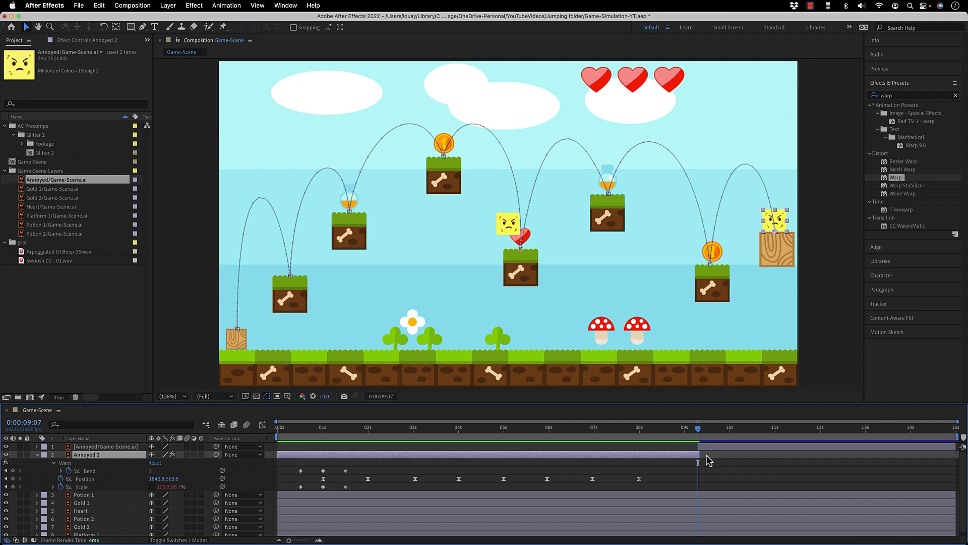
pyautogui.moveTo(697, 429); pyautogui.dragTo(698, 429)
# Place the new face copy on the final wooden platform where the animated face lands, then preview from the start
pyautogui.click(509, 226)
pyautogui.moveTo(508, 226); pyautogui.dragTo(775, 223)
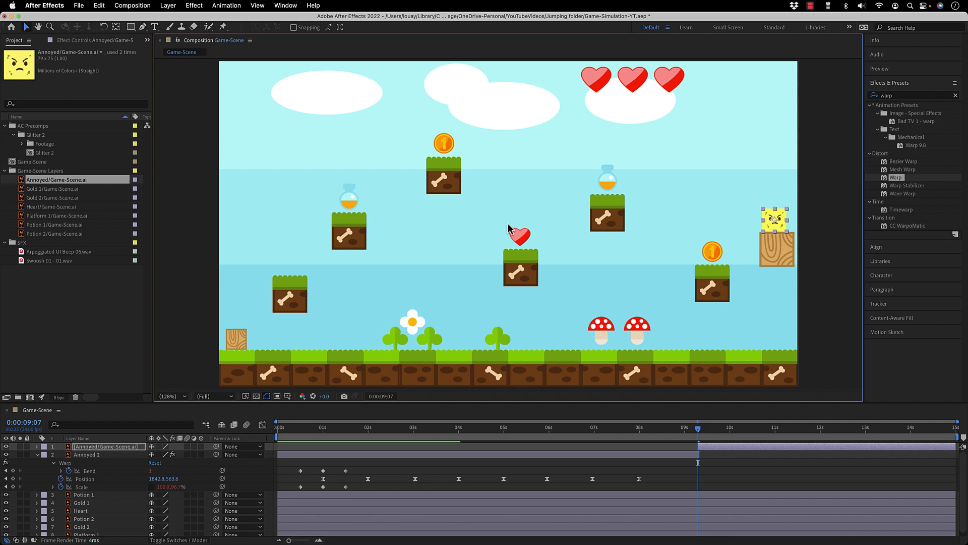
pyautogui.scroll(4, 775, 223)
pyautogui.moveTo(776, 224); pyautogui.dragTo(775, 221)
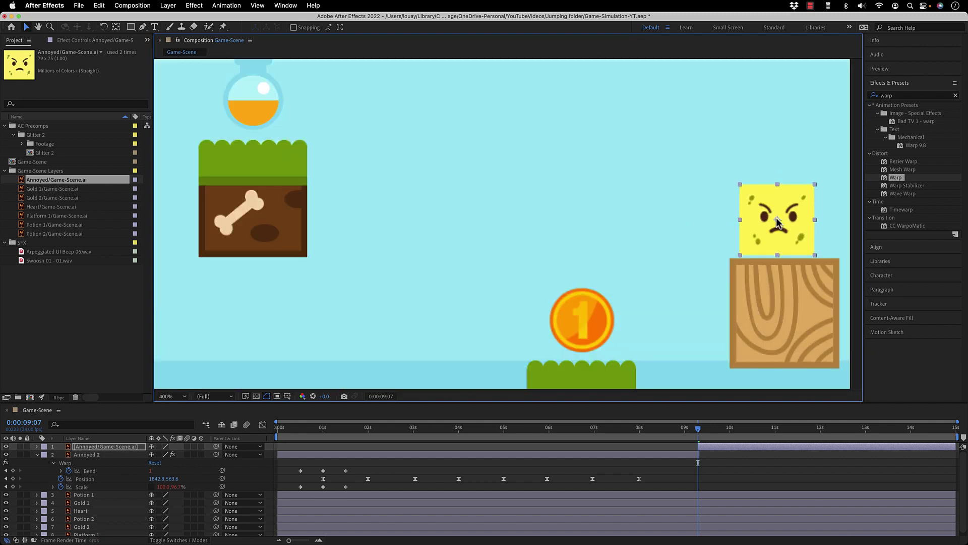
pyautogui.click(167, 395)
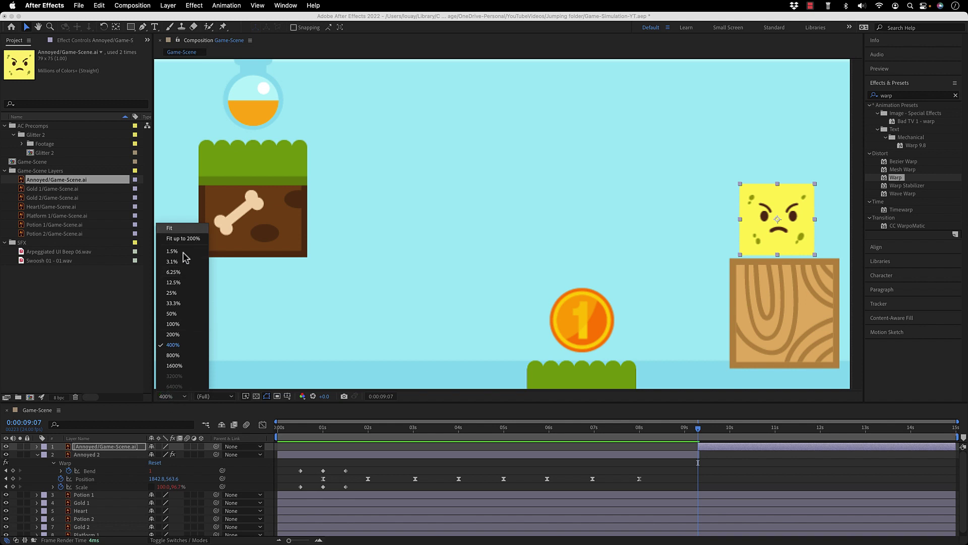
pyautogui.click(185, 229)
pyautogui.moveTo(698, 435); pyautogui.dragTo(628, 445)
pyautogui.press('Home')
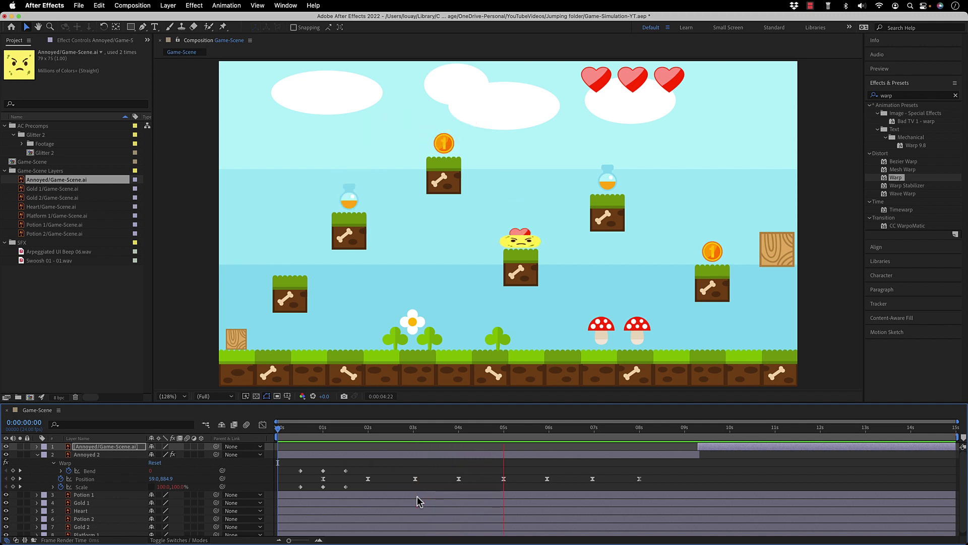
# Trim the end of the Potion 1 layer to 0:00:02:20, when the face reaches the potion
pyautogui.click(38, 454)
pyautogui.click(278, 428)
pyautogui.moveTo(313, 436); pyautogui.dragTo(408, 458)
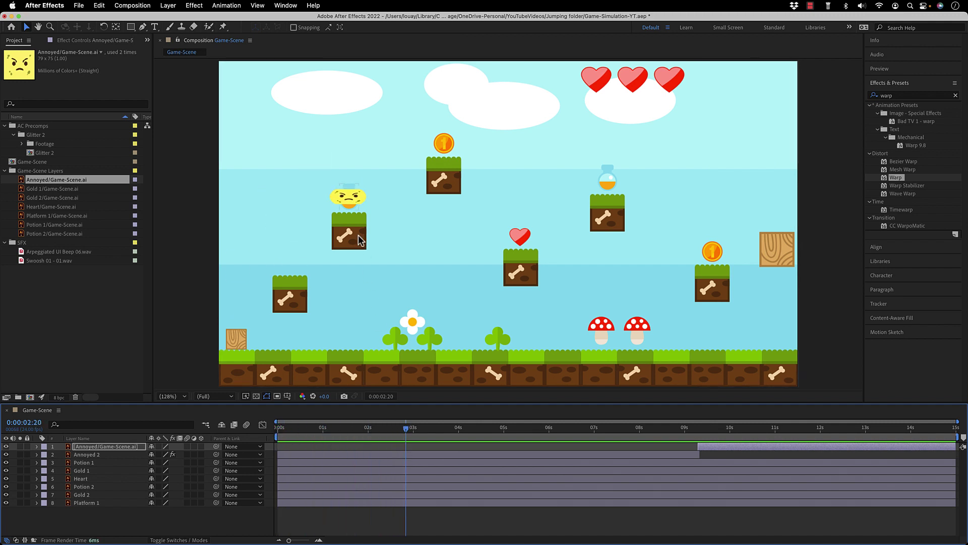
pyautogui.click(353, 212)
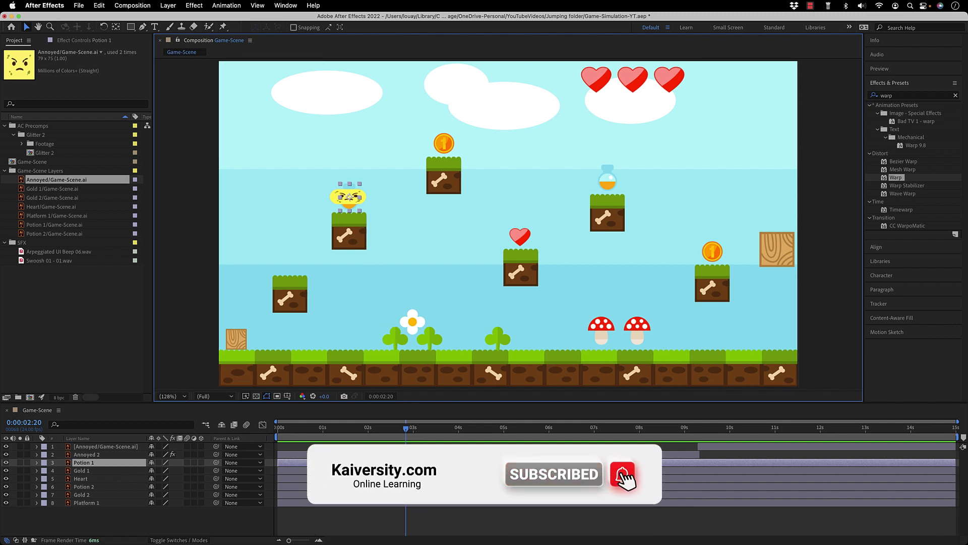
pyautogui.hotkey('alt', ']')
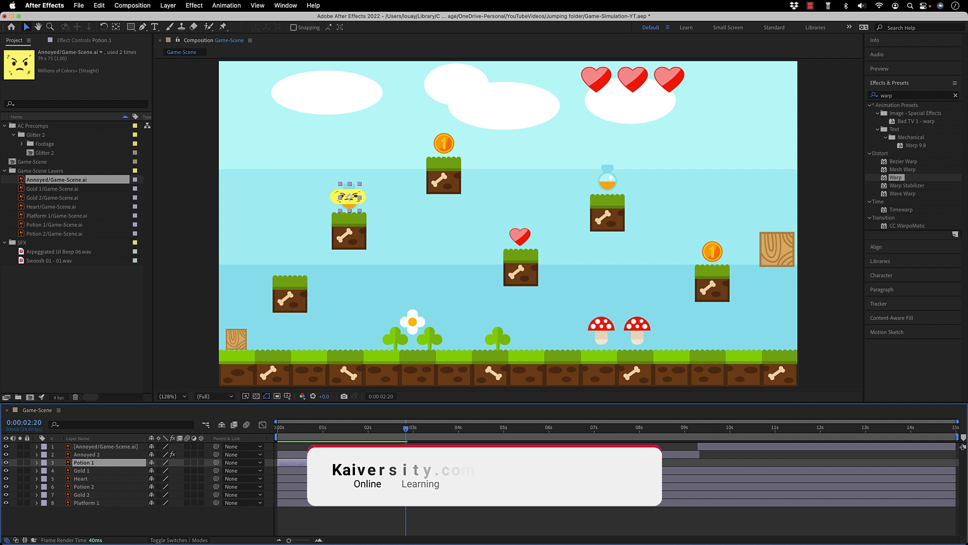
# Trim the end of the Gold 1 layer to 0:00:03:19, when the face reaches the first coin
pyautogui.press('space')
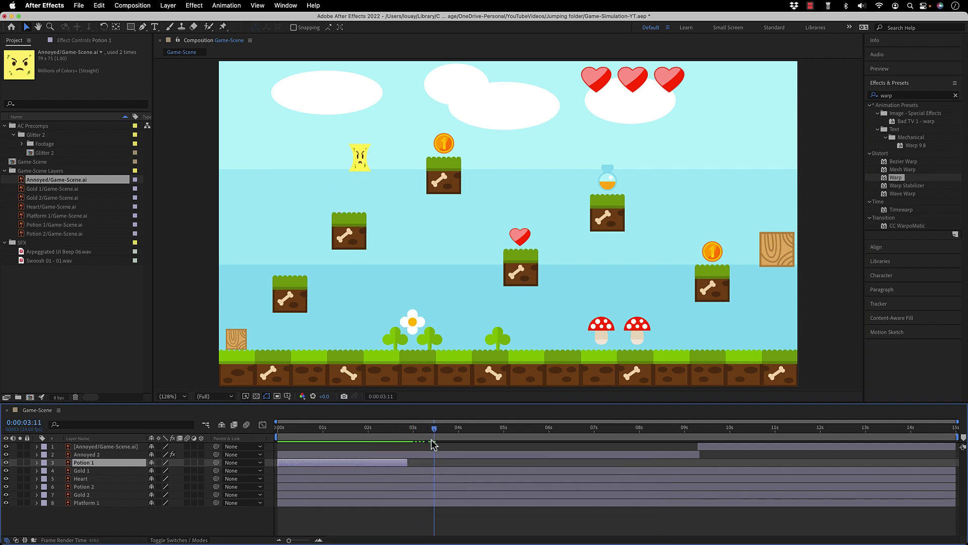
pyautogui.moveTo(456, 450); pyautogui.dragTo(450, 451)
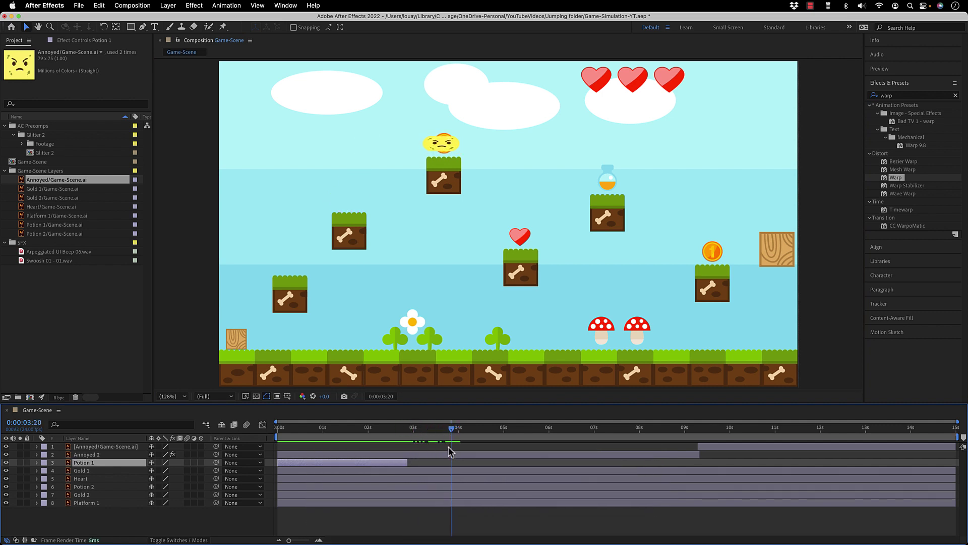
pyautogui.click(458, 471)
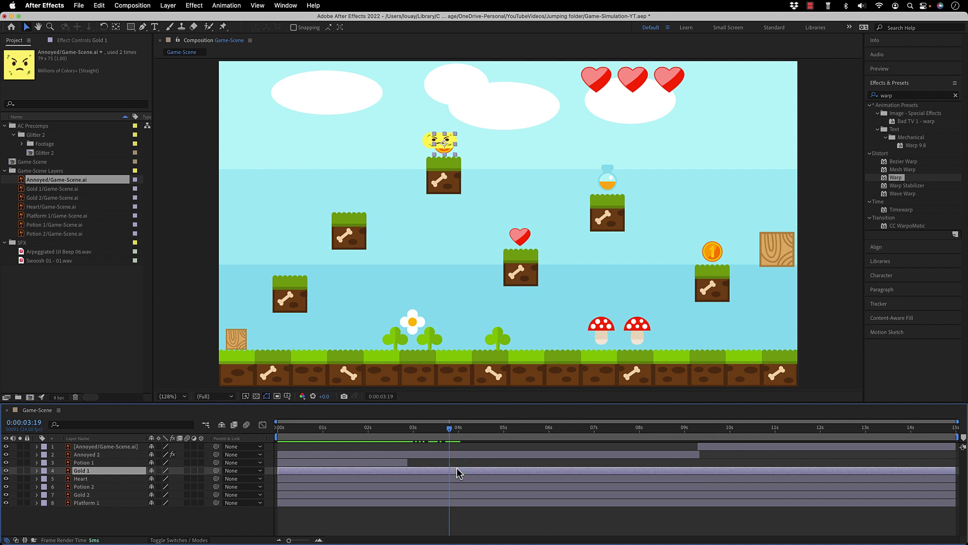
pyautogui.hotkey('alt', ']')
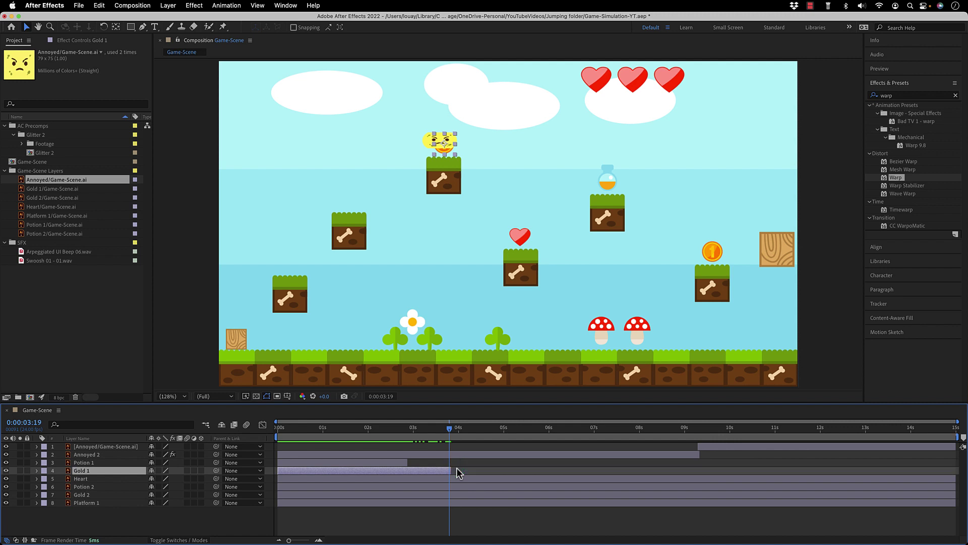
# Trim the ends of the Heart, Potion 2 and Gold 2 layers to when the face reaches each item, with Gold 2 ending at 0:00:06:20
pyautogui.moveTo(446, 428); pyautogui.dragTo(587, 443)
pyautogui.click(506, 480)
pyautogui.hotkey('alt', ']')
pyautogui.click(547, 486)
pyautogui.hotkey('alt', ']')
pyautogui.click(567, 493)
pyautogui.hotkey('alt', ']')
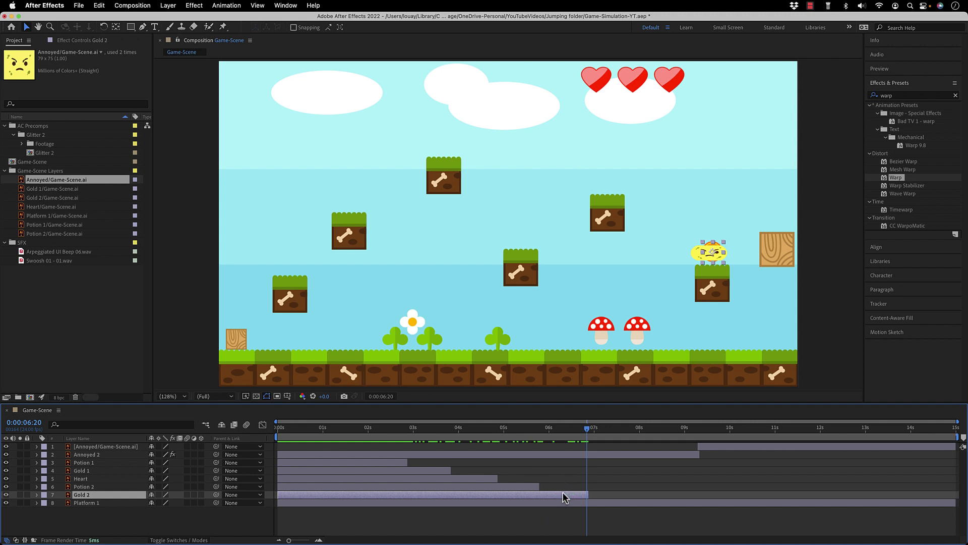
# Move Annoyed 2's Position keyframe at 0:00:06:23 to about 1636, 670, centring the landing on the second coin's platform
pyautogui.click(111, 454)
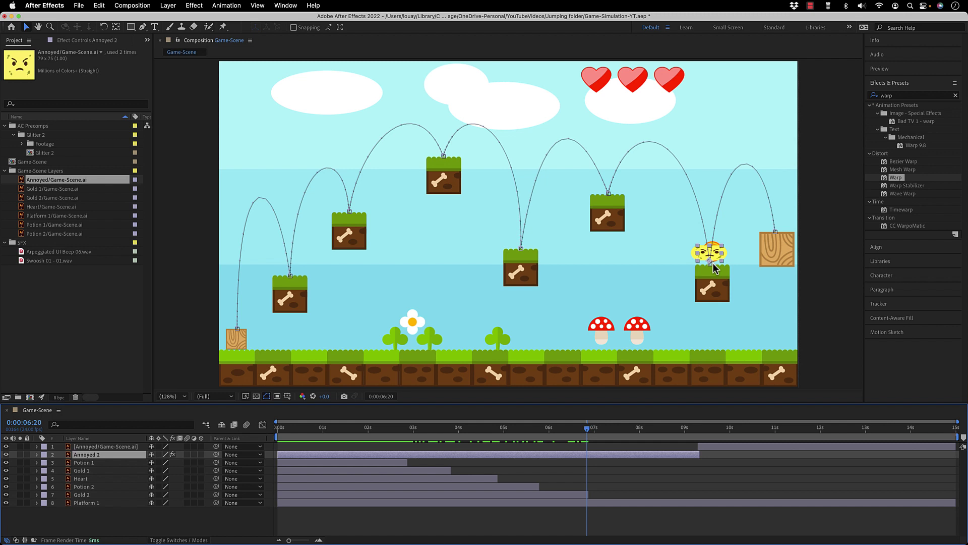
pyautogui.press('p')
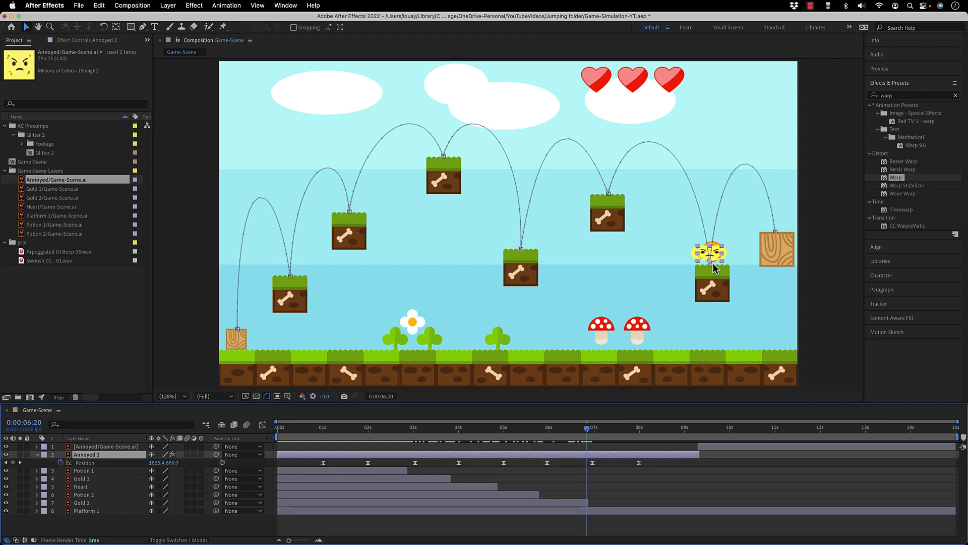
pyautogui.moveTo(588, 435); pyautogui.dragTo(592, 435)
pyautogui.click(711, 265)
pyautogui.moveTo(710, 265); pyautogui.dragTo(715, 267)
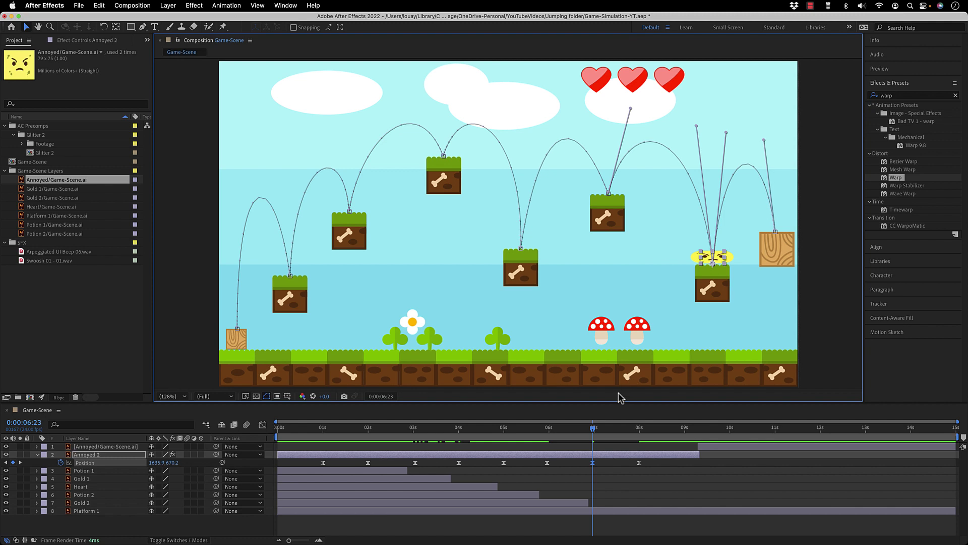
# Preview the animation from the start, then collapse the properties of the Annoyed 2 layer
pyautogui.moveTo(593, 428); pyautogui.dragTo(241, 429)
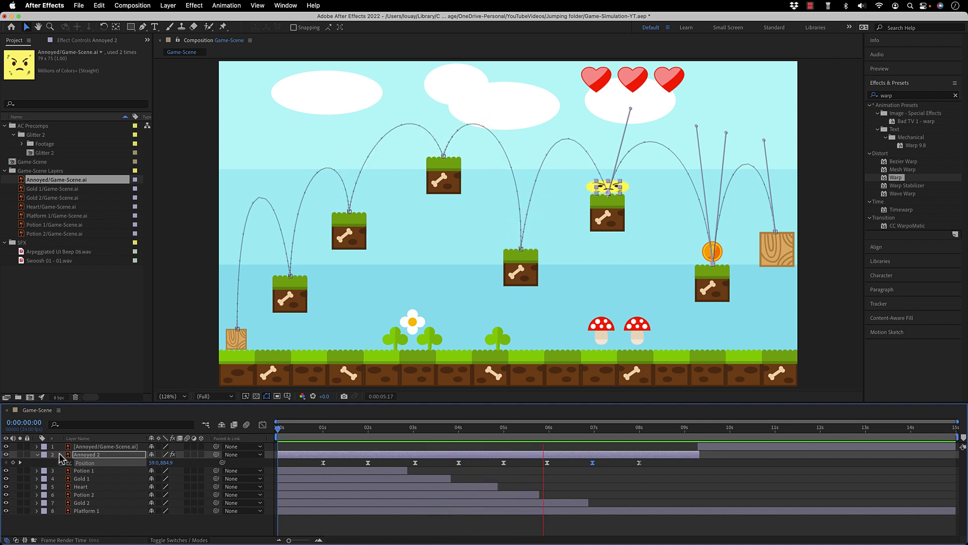
pyautogui.click(279, 431)
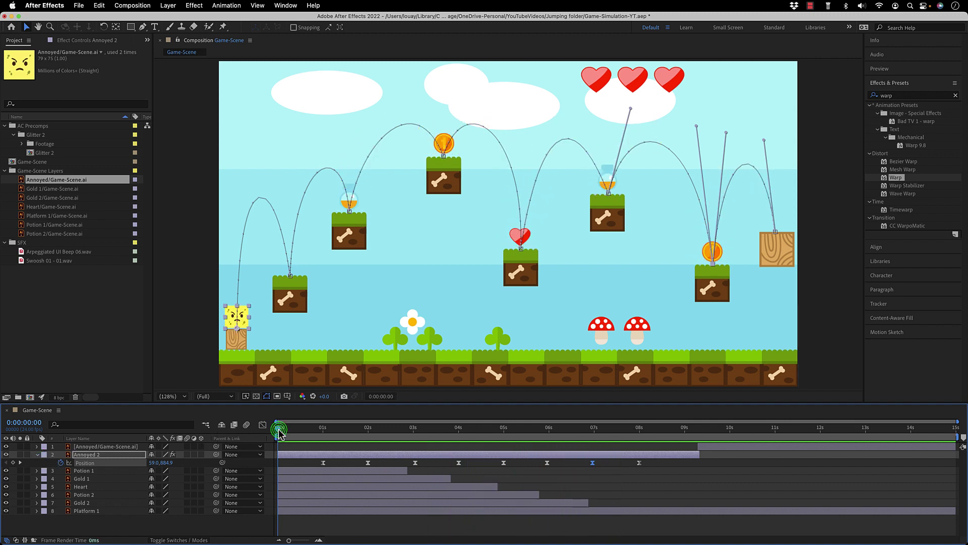
pyautogui.click(93, 456)
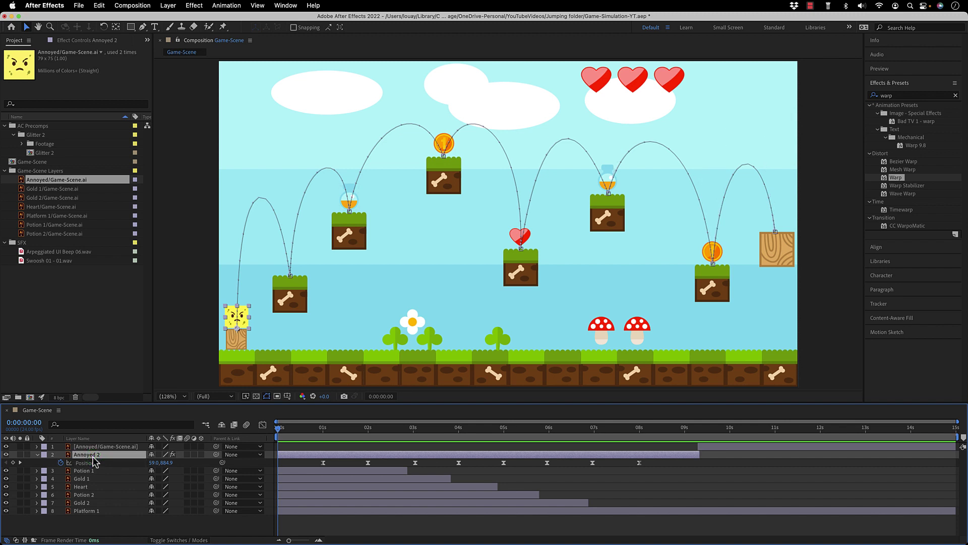
pyautogui.press('u')
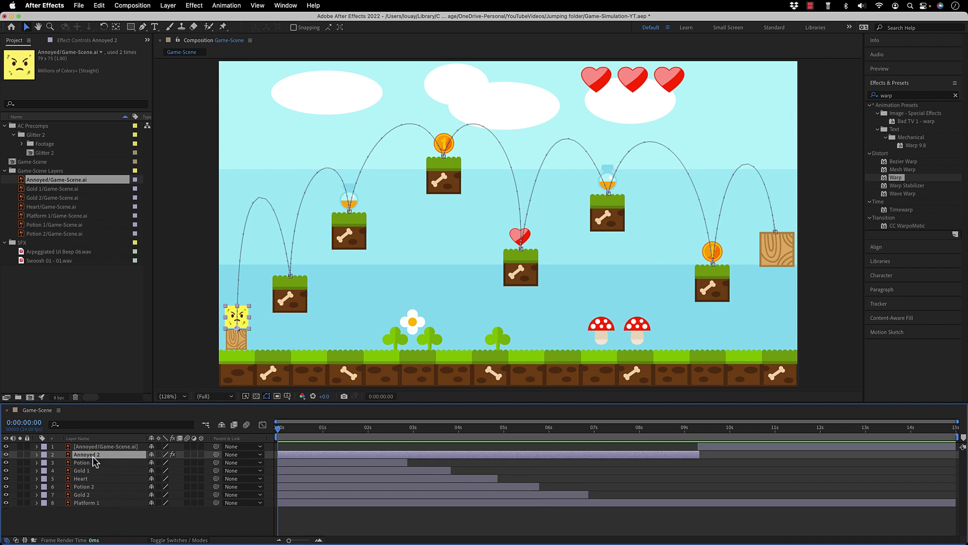
# Open Swoosh 01 - 01.wav for listening and set the preview to play once instead of looping
pyautogui.doubleClick(67, 261)
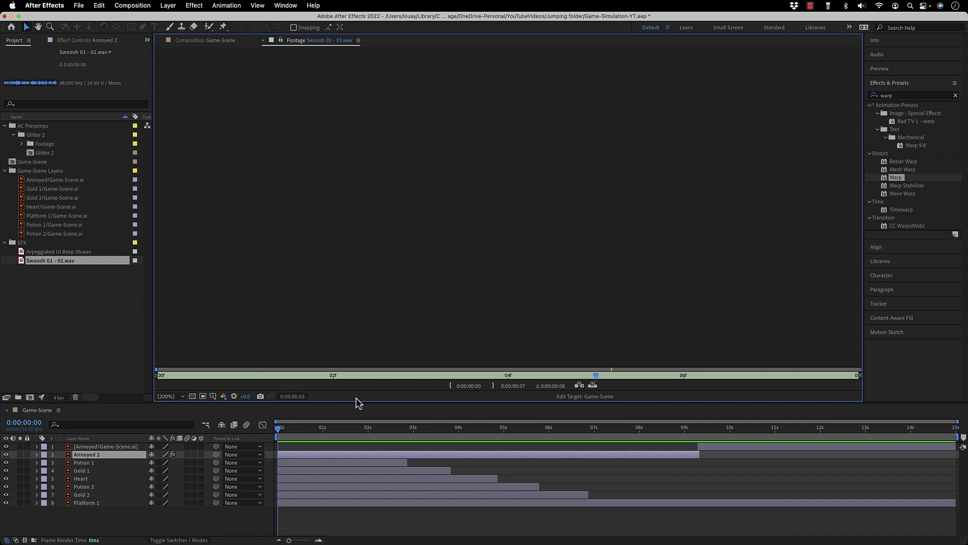
pyautogui.click(904, 70)
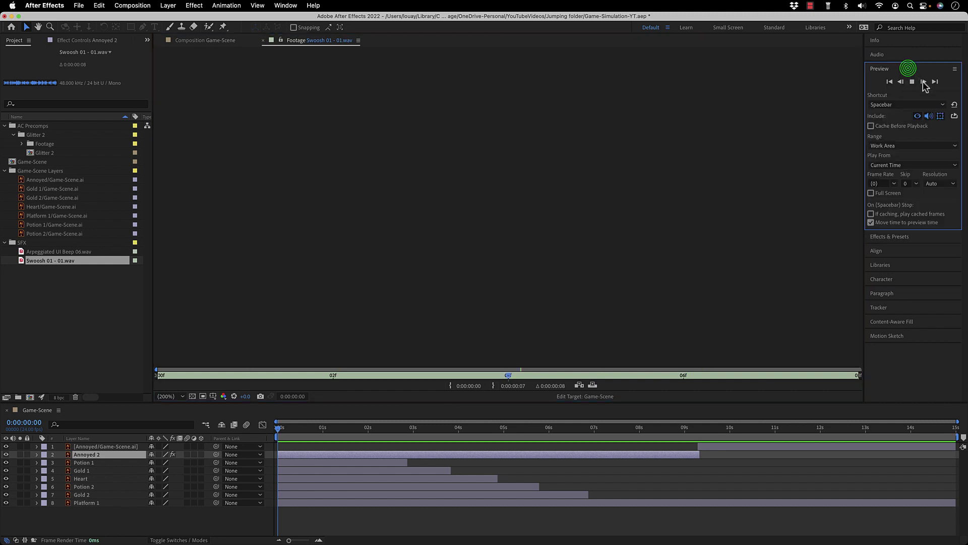
pyautogui.click(954, 117)
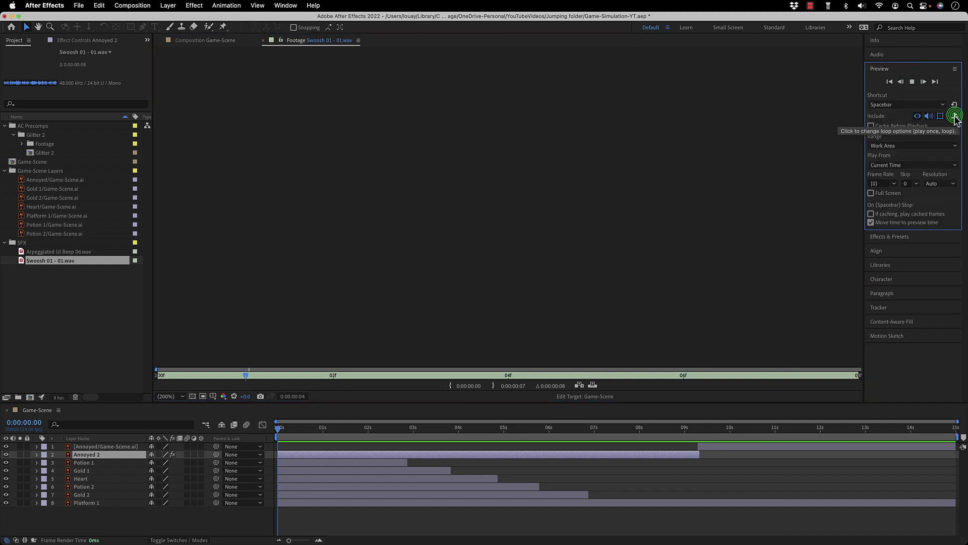
pyautogui.click(379, 294)
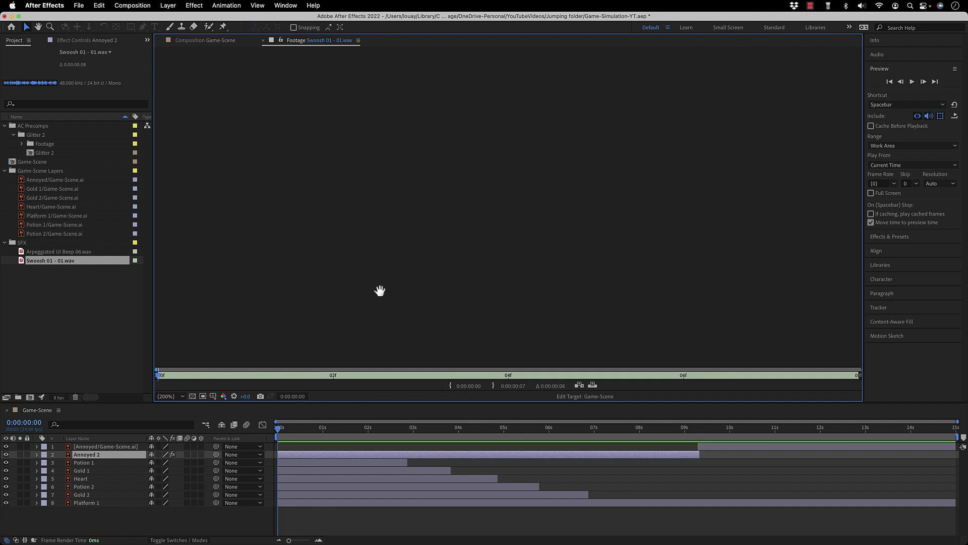
# Listen to Arpeggiated UI Beep 06.wav, then return to the Game-Scene composition
pyautogui.doubleClick(76, 251)
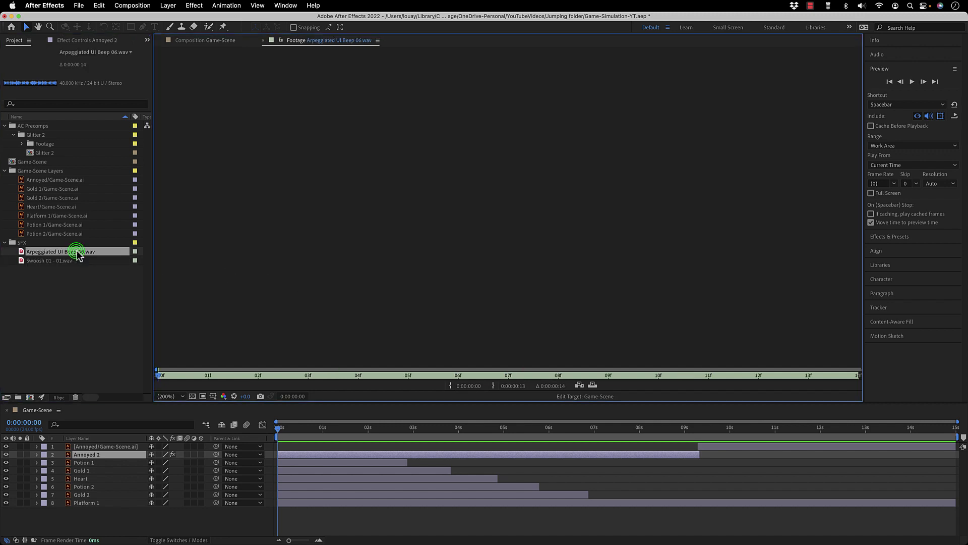
pyautogui.press('space')
pyautogui.press('space')
pyautogui.click(263, 41)
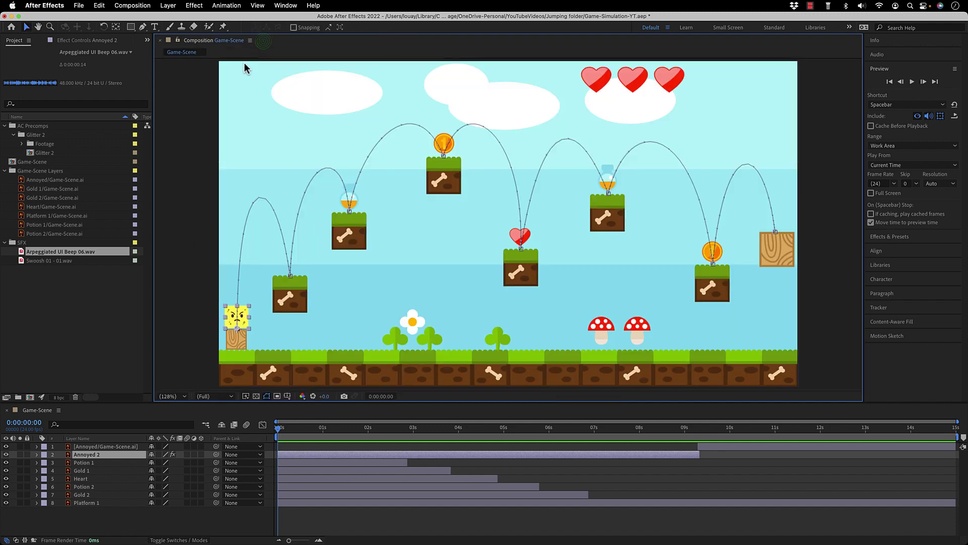
# Add Swoosh 01 - 01.wav above Annoyed 2, starting at 0:00:01:13 in the middle of the face's first jump
pyautogui.click(73, 261)
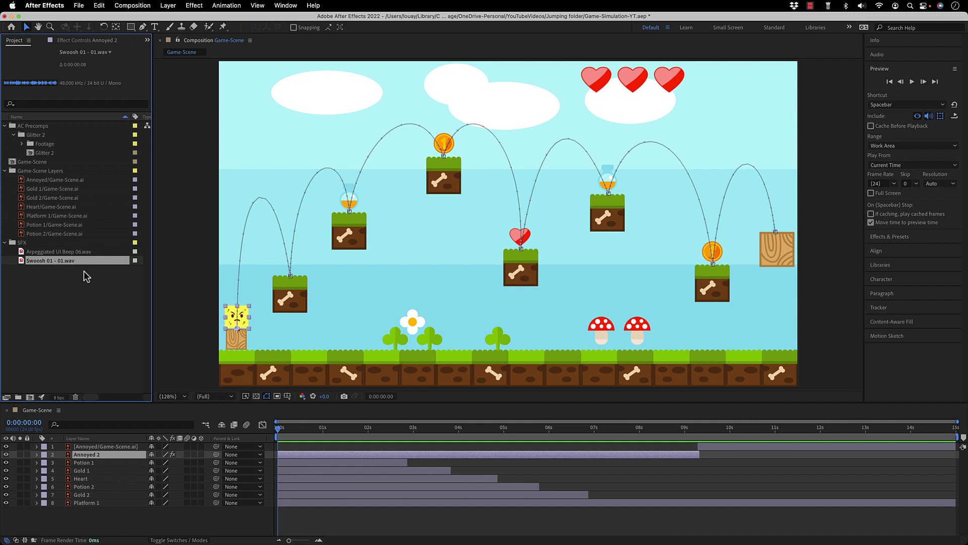
pyautogui.moveTo(277, 428); pyautogui.dragTo(350, 444)
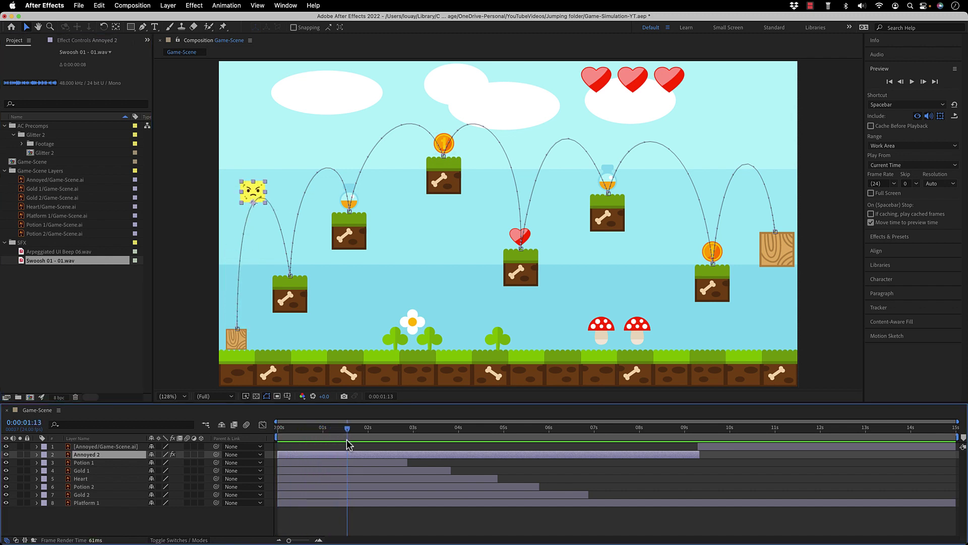
pyautogui.moveTo(57, 268); pyautogui.dragTo(393, 436)
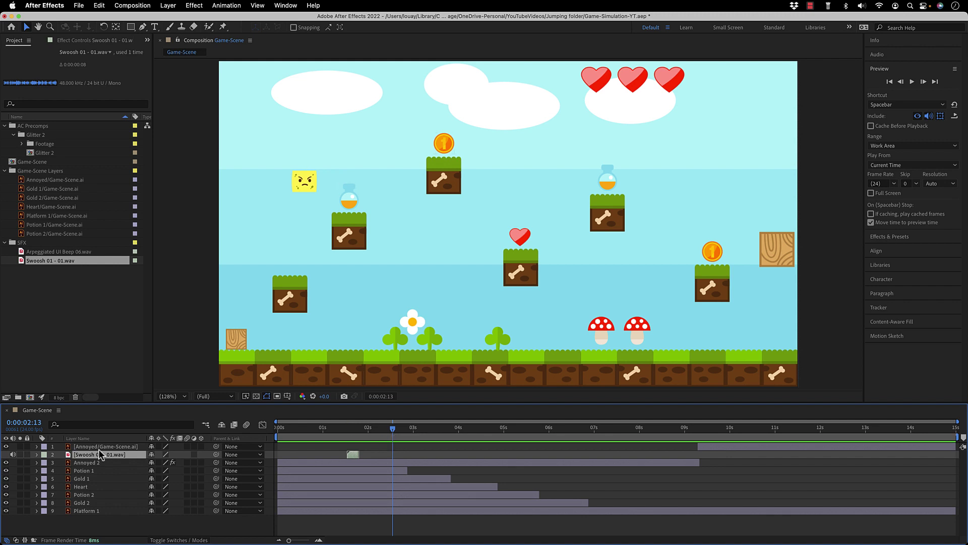
# Duplicate the Swoosh layer six times, timing one copy to each remaining jump, and preview from the start
pyautogui.press('super+d')
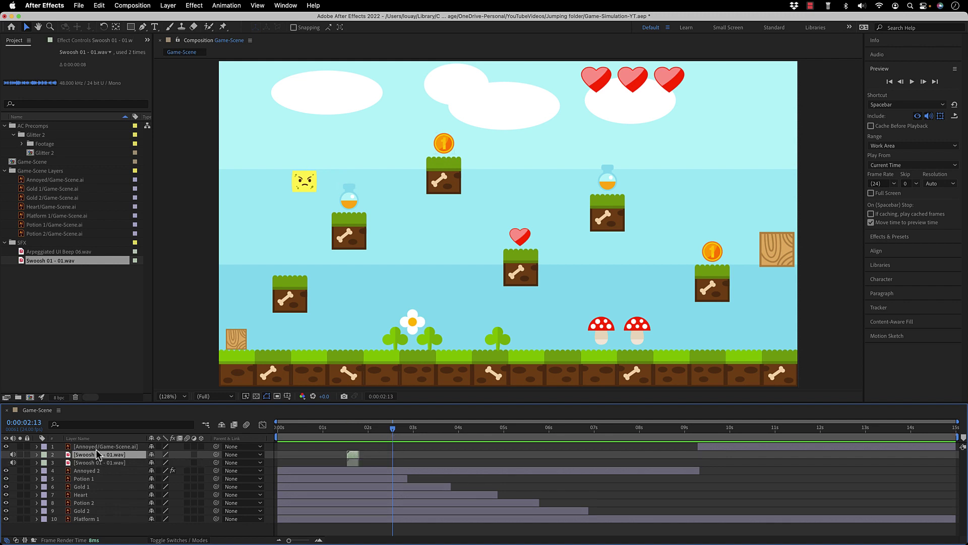
pyautogui.moveTo(353, 457); pyautogui.dragTo(532, 455)
pyautogui.press('super+d')
pyautogui.press('super+d')
pyautogui.press('super+d')
pyautogui.moveTo(526, 430); pyautogui.dragTo(226, 428)
pyautogui.press('super+d')
pyautogui.press('super+d')
pyautogui.click(614, 430)
pyautogui.press('space')
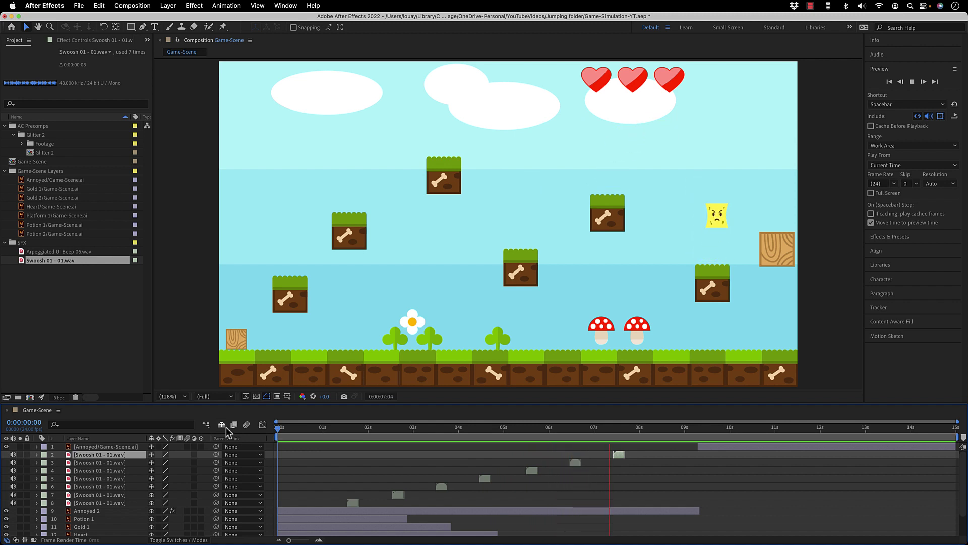
# Put Arpeggiated UI Beep 06.wav in place of the second jump's Swoosh layer, near the moment the face reaches the first potion
pyautogui.moveTo(333, 427); pyautogui.dragTo(307, 426)
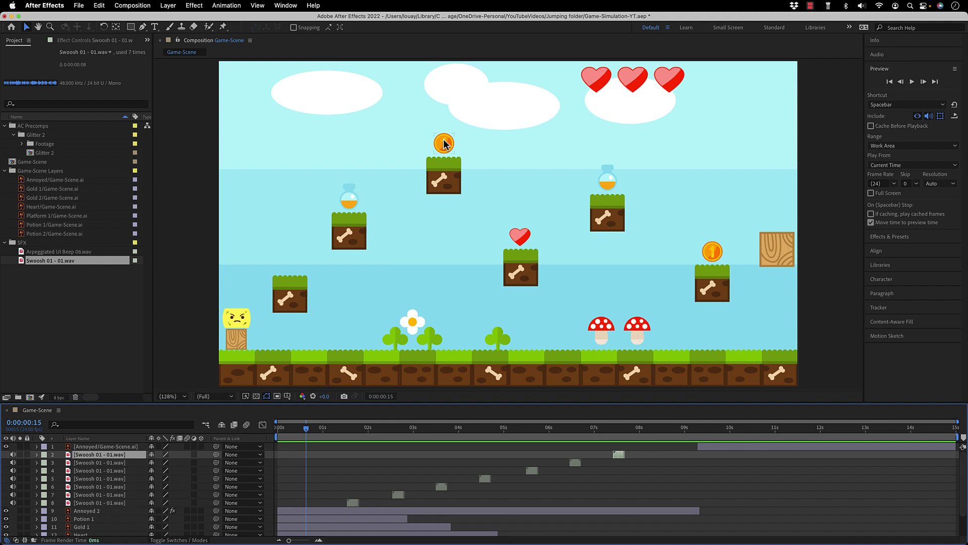
pyautogui.click(351, 202)
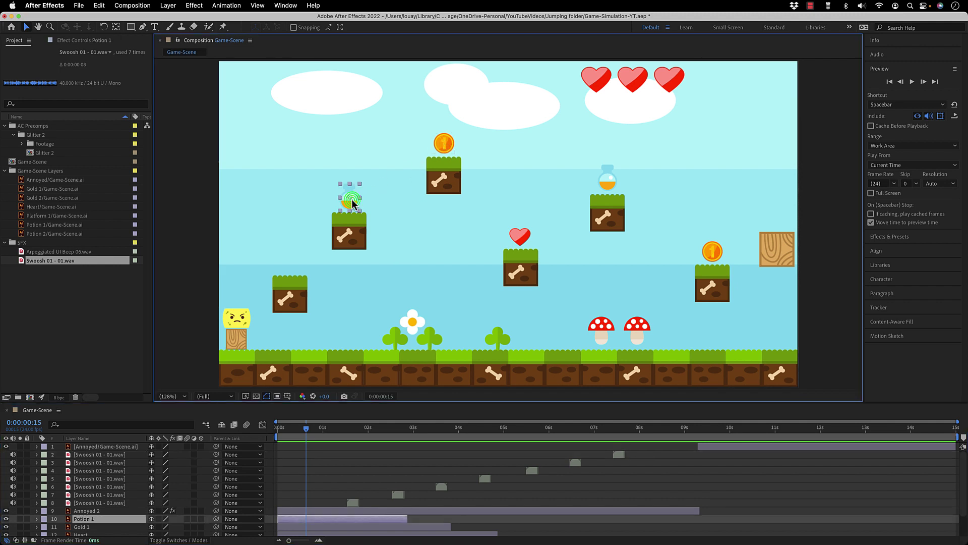
pyautogui.click(88, 252)
pyautogui.moveTo(306, 428); pyautogui.dragTo(407, 451)
pyautogui.moveTo(63, 251); pyautogui.dragTo(399, 508)
# Shift the beep to start at 0:00:02:18 for the first potion, and place a copy at 0:00:05:19 for the second potion
pyautogui.moveTo(379, 428); pyautogui.dragTo(284, 430)
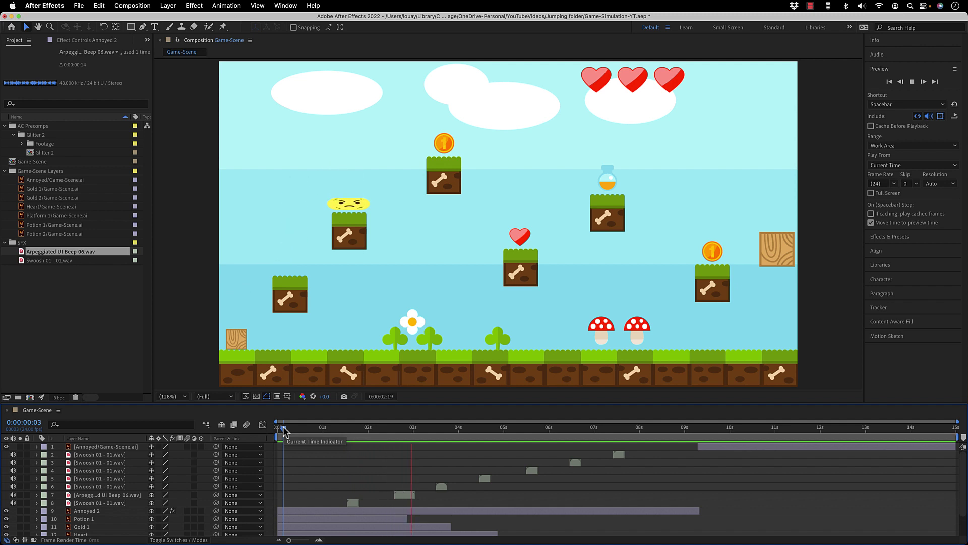
pyautogui.click(405, 496)
pyautogui.moveTo(405, 496); pyautogui.dragTo(412, 496)
pyautogui.click(394, 430)
pyautogui.moveTo(395, 432); pyautogui.dragTo(403, 433)
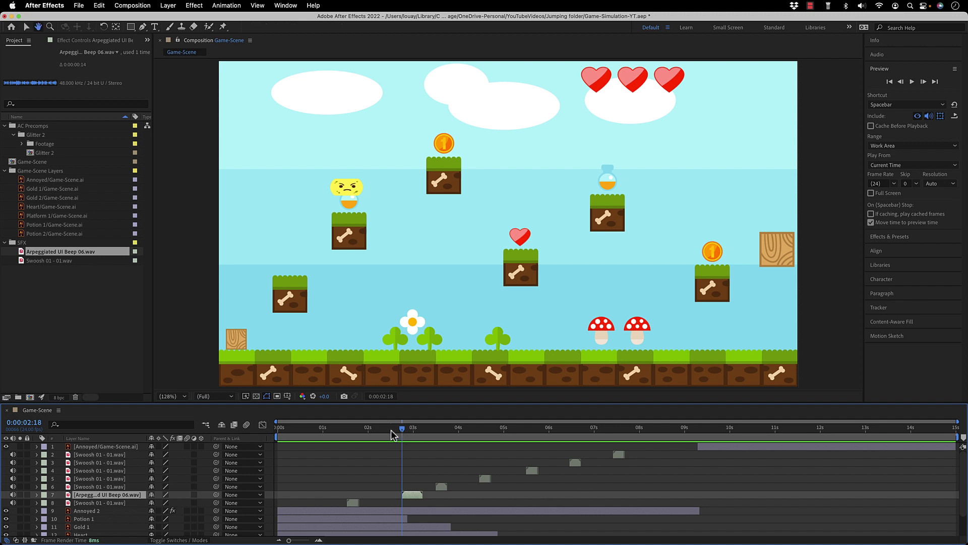
pyautogui.moveTo(402, 431); pyautogui.dragTo(361, 429)
pyautogui.press('space')
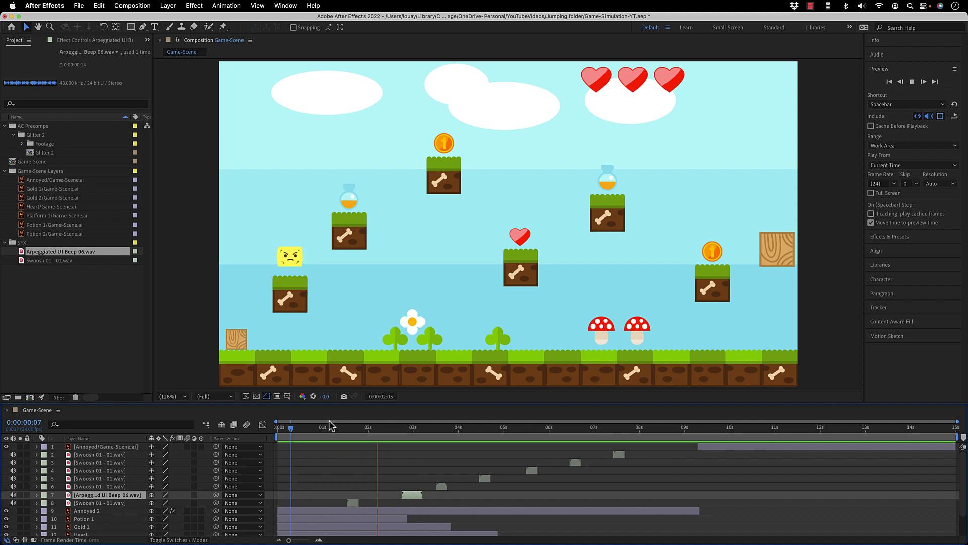
pyautogui.moveTo(346, 428); pyautogui.dragTo(541, 444)
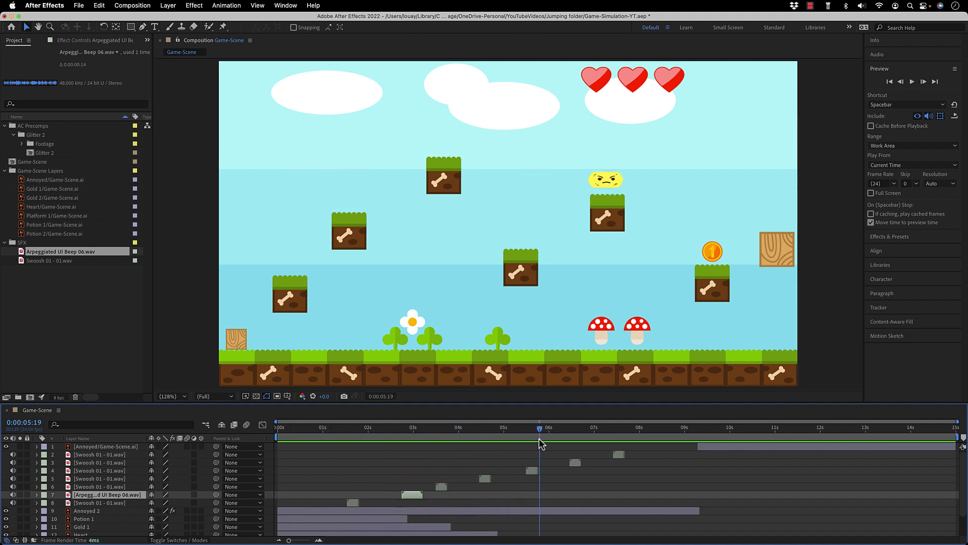
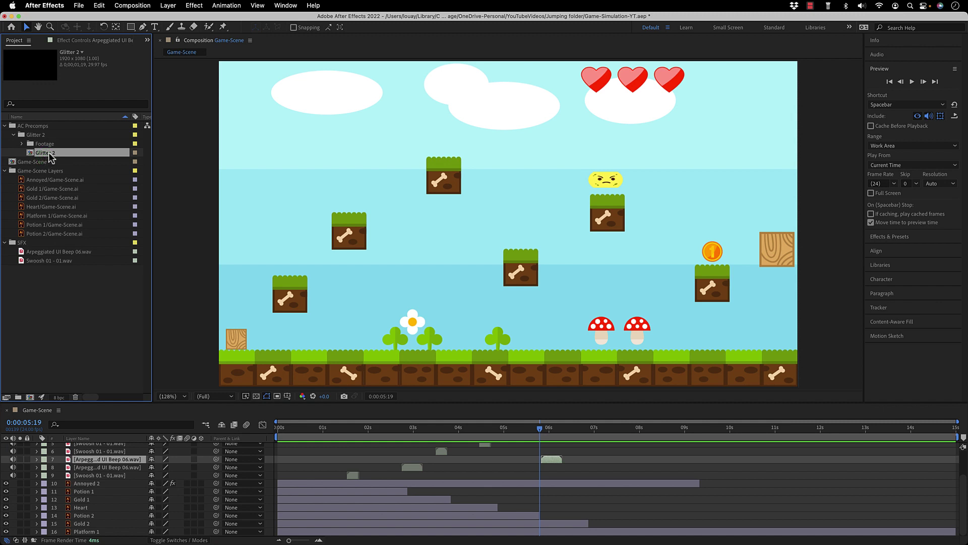
# Add the Glitter 2 precomp as the top layer of Game-Scene, starting at 0:00:00:00, and preview it
pyautogui.moveTo(50, 154); pyautogui.dragTo(124, 451)
pyautogui.moveTo(322, 432); pyautogui.dragTo(229, 427)
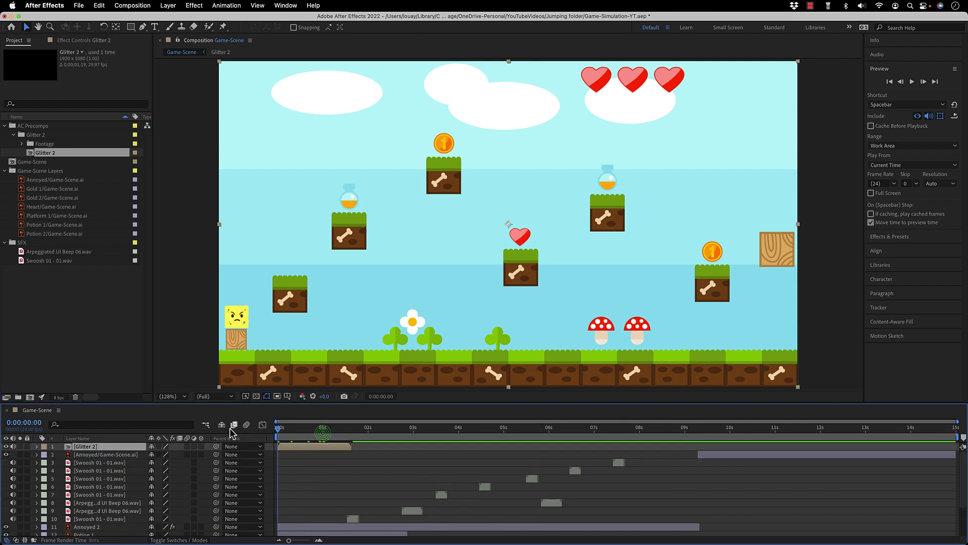
pyautogui.press('space')
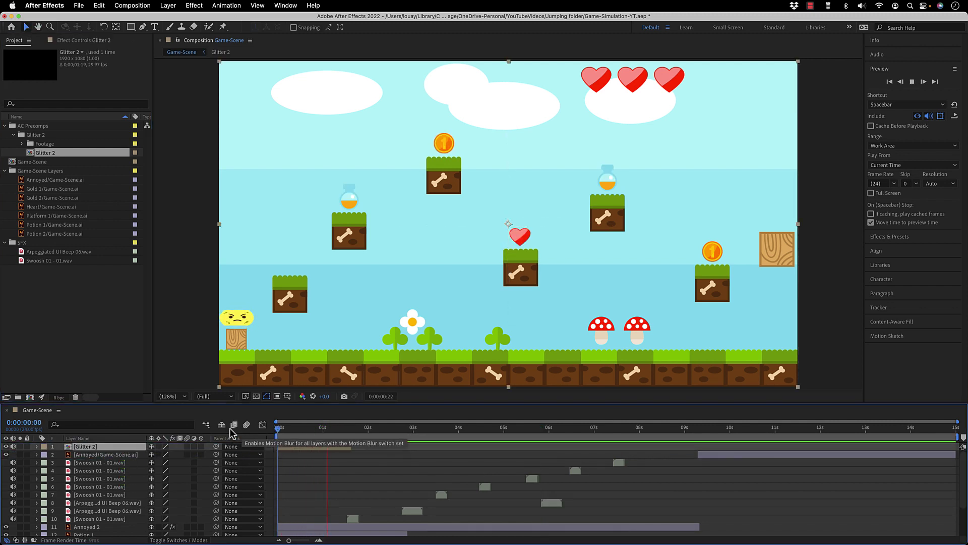
# Set the Glitter 2 layer's Scale to 25% and move the playhead to 0:00:00:09 to check its size
pyautogui.press('a')
pyautogui.press('s')
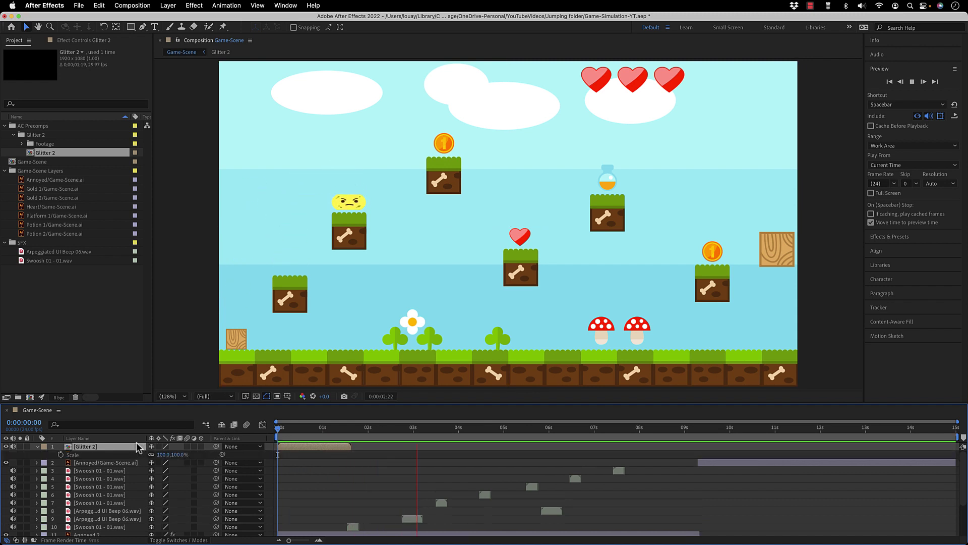
pyautogui.click(179, 454)
pyautogui.write('25')
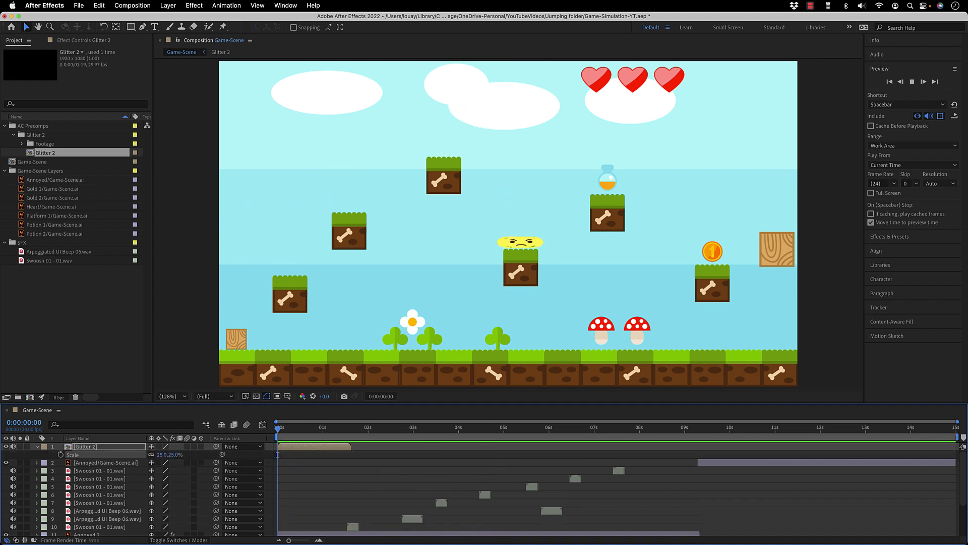
pyautogui.press('Return')
pyautogui.click(295, 429)
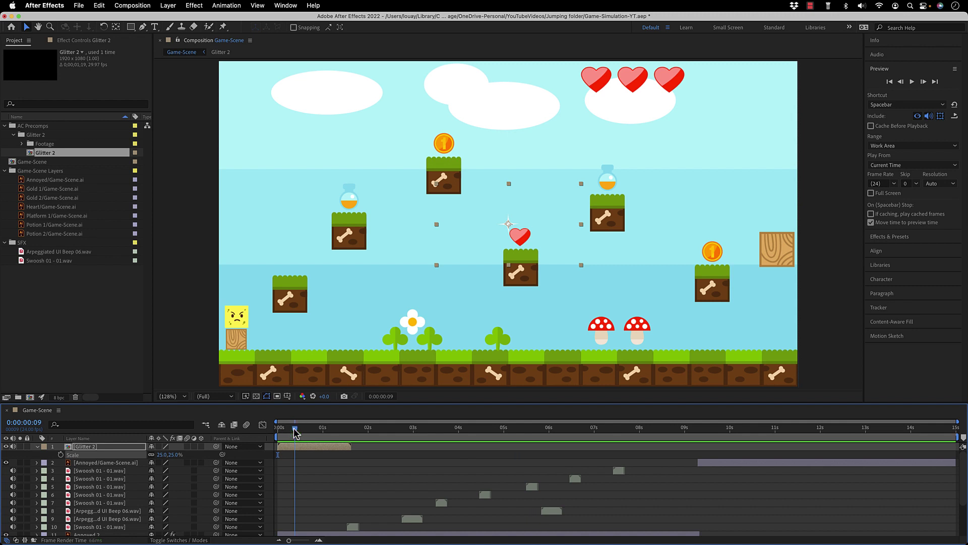
# Shift the Glitter 2 layer to start at about 0:00:03:00 and position its centre just above the first potion's platform
pyautogui.moveTo(294, 430); pyautogui.dragTo(408, 454)
pyautogui.moveTo(335, 446); pyautogui.dragTo(434, 449)
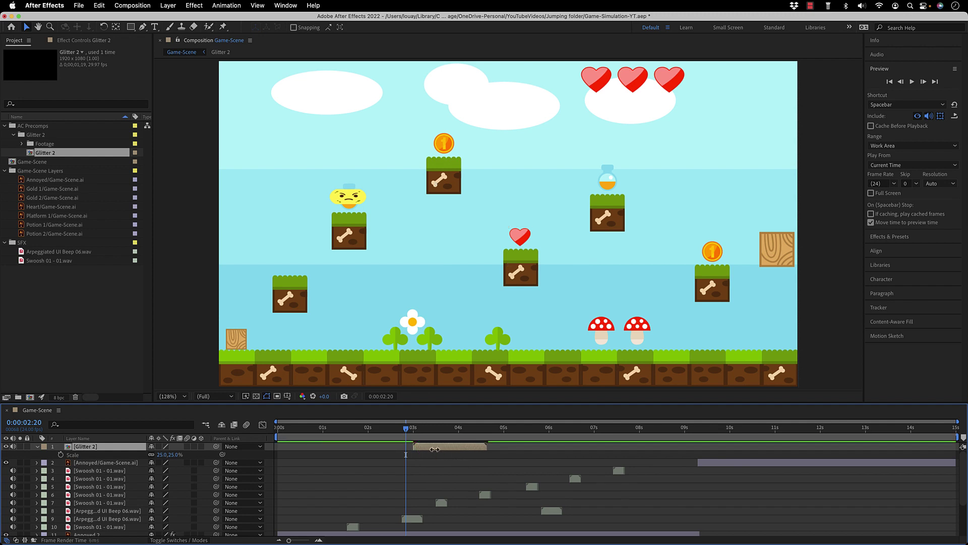
pyautogui.press('space')
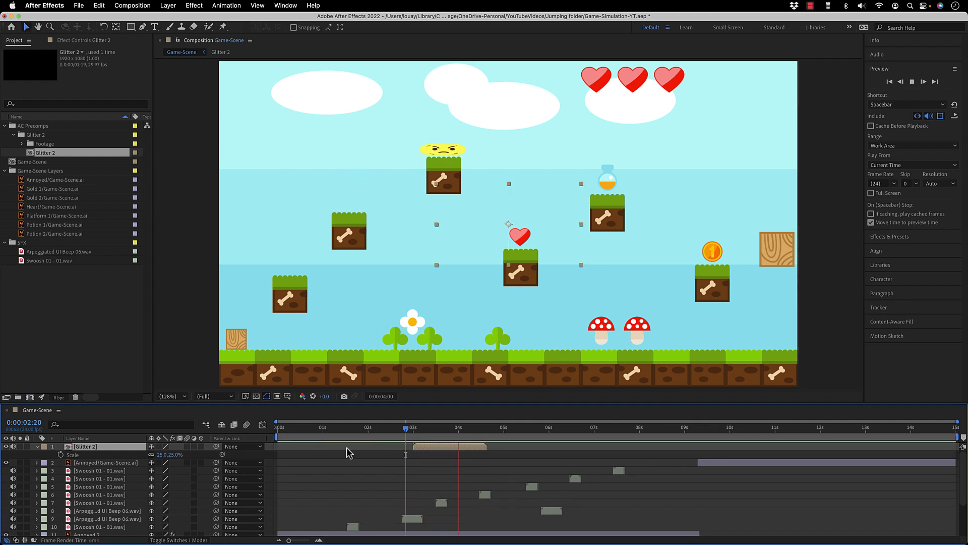
pyautogui.moveTo(509, 224); pyautogui.dragTo(348, 209)
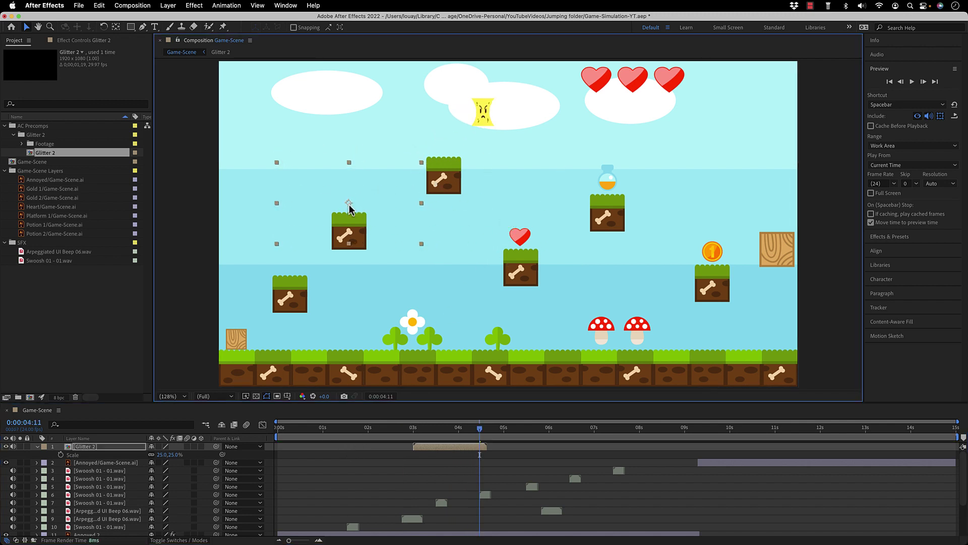
# Preview from the start, and shift the Glitter 2 layer earlier so it starts just before the first potion's beep
pyautogui.click(276, 427)
pyautogui.press('space')
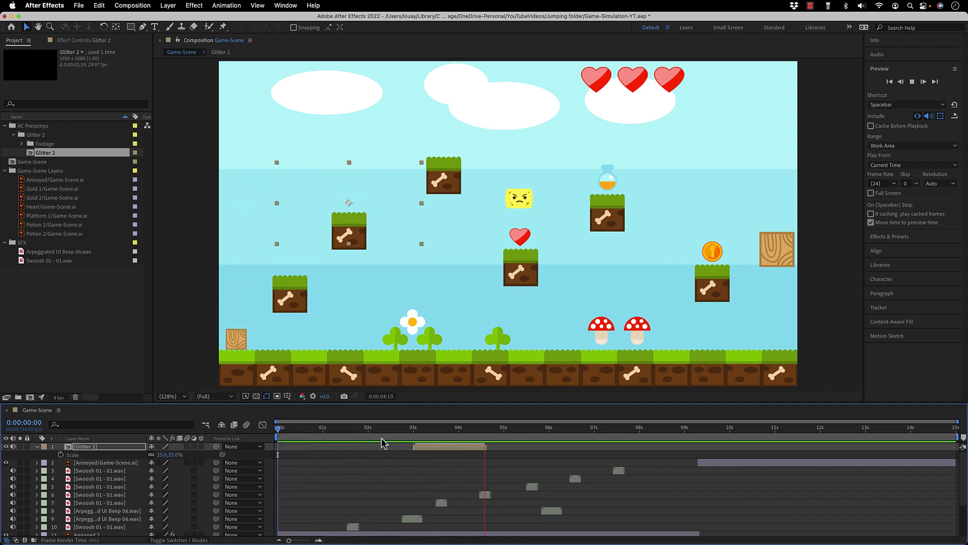
pyautogui.moveTo(432, 446)
pyautogui.mouseDown()
pyautogui.moveTo(389, 432)
pyautogui.moveTo(427, 434)
pyautogui.mouseUp()
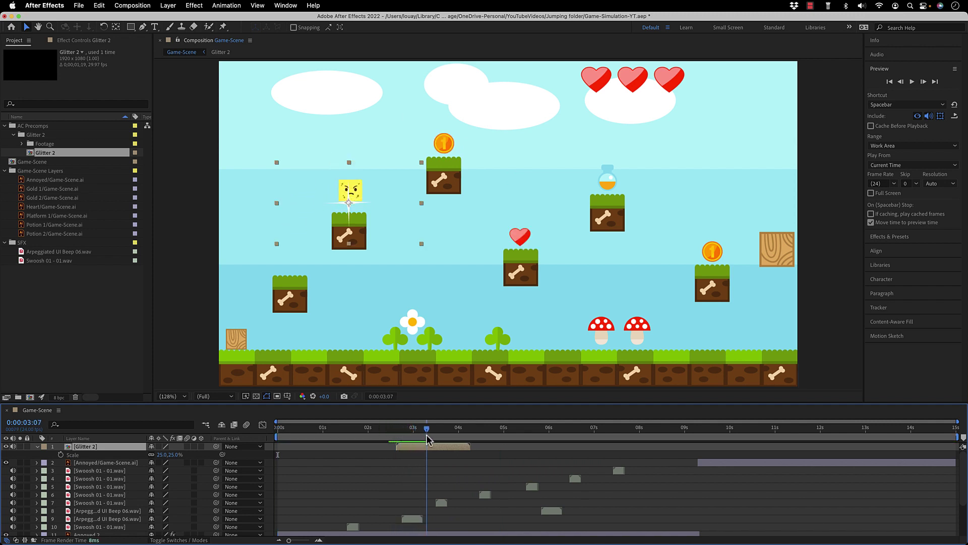
pyautogui.click(418, 447)
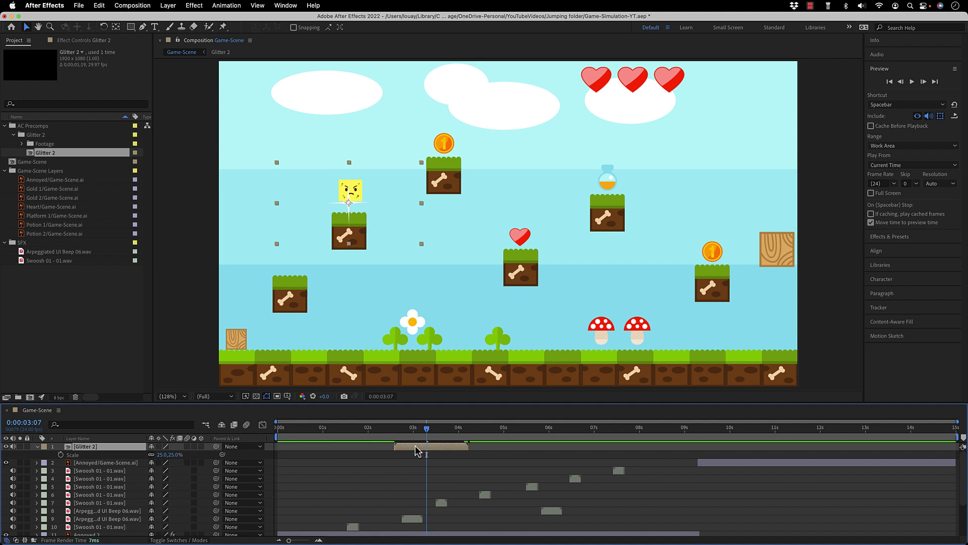
# Duplicate the Glitter 2 layer and set the playhead to 0:00:05:20, where the face reaches the second potion
pyautogui.press('super+d')
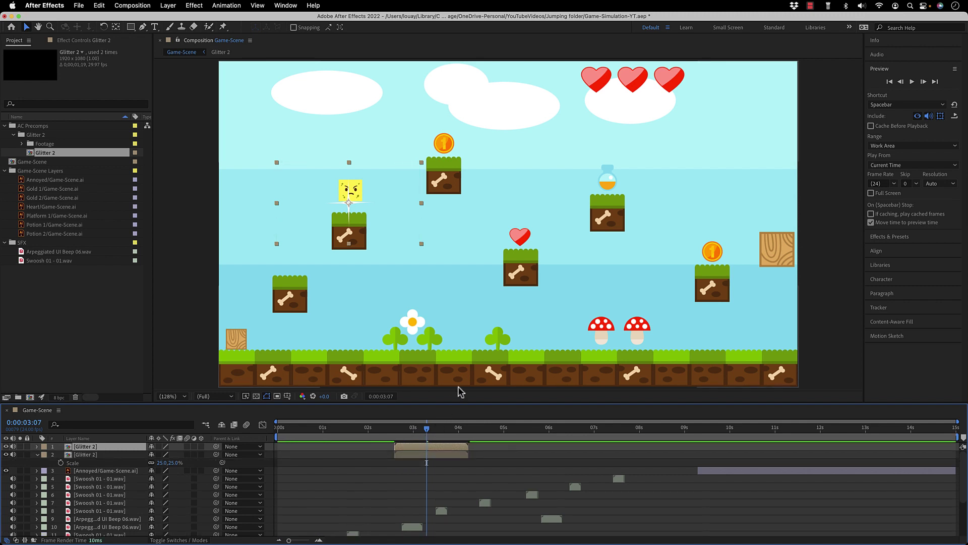
pyautogui.click(608, 179)
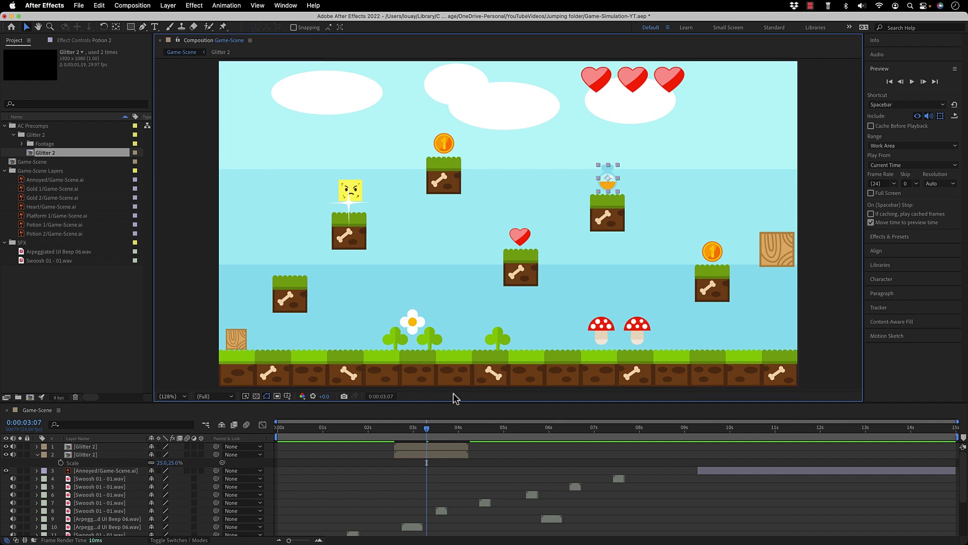
pyautogui.press('space')
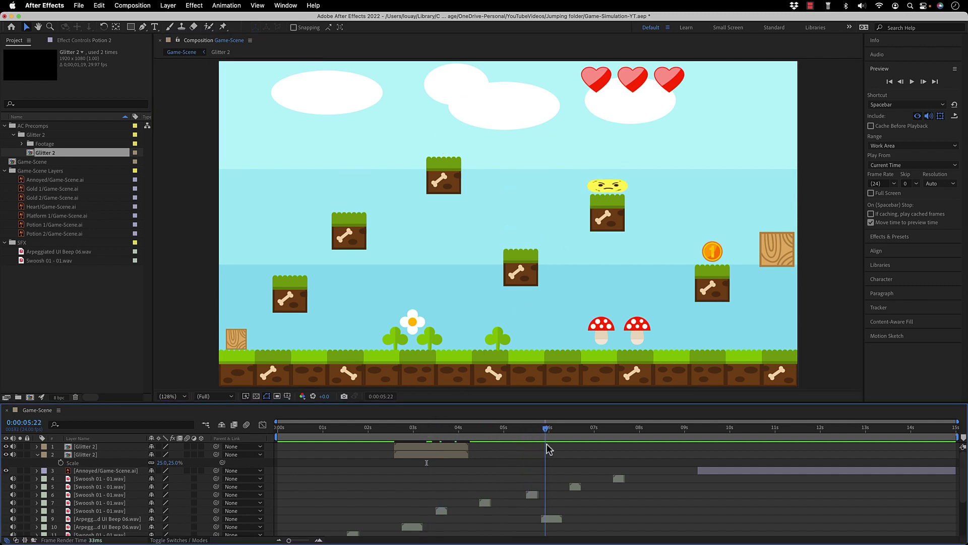
pyautogui.moveTo(549, 449); pyautogui.dragTo(546, 443)
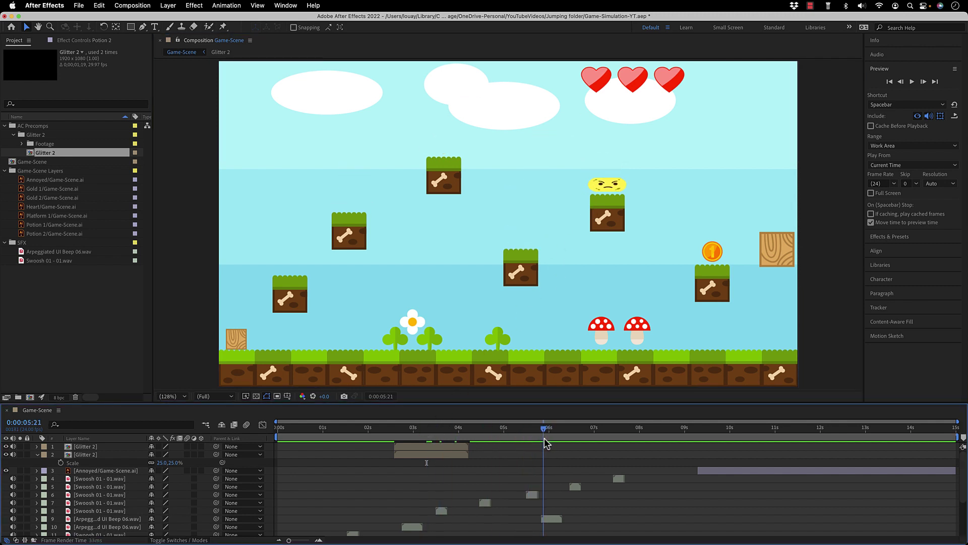
pyautogui.press('pageup')
# Shift the Glitter 2 copy to start just before 0:00:05:20 and centre it on the face above the second potion's platform
pyautogui.moveTo(449, 451); pyautogui.dragTo(593, 452)
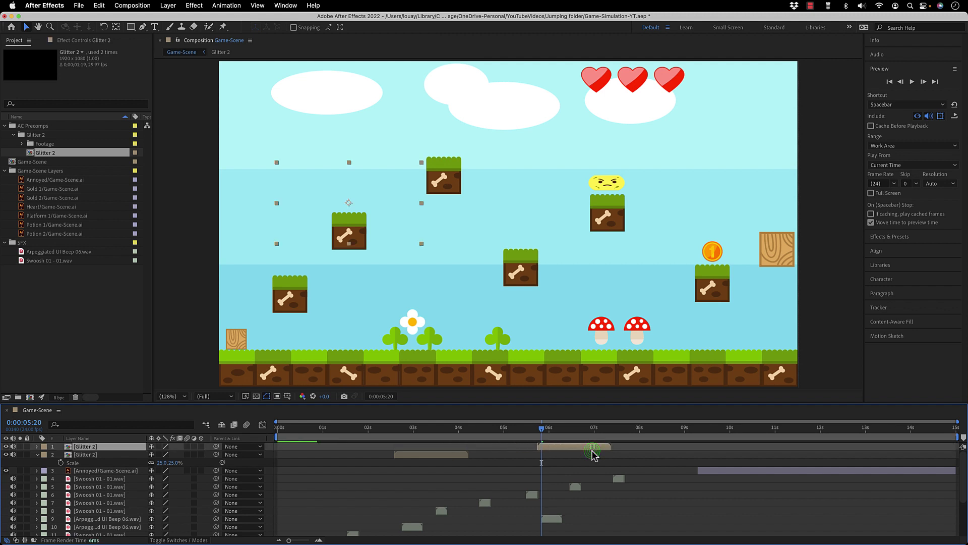
pyautogui.hotkey('alt', 'pageup')
pyautogui.moveTo(348, 204); pyautogui.dragTo(647, 223)
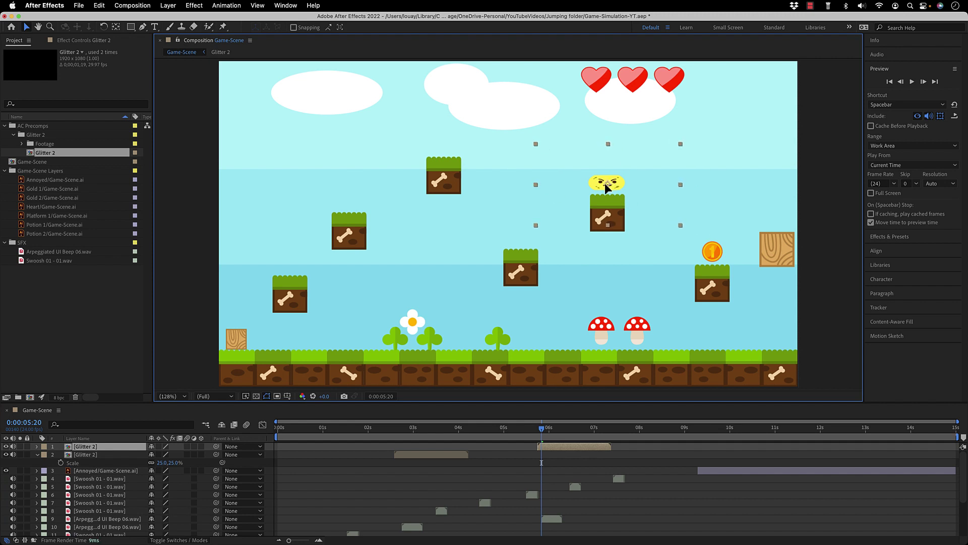
# Preview the animation from the start, and check the first glitter effect at 0:00:03:07
pyautogui.click(149, 426)
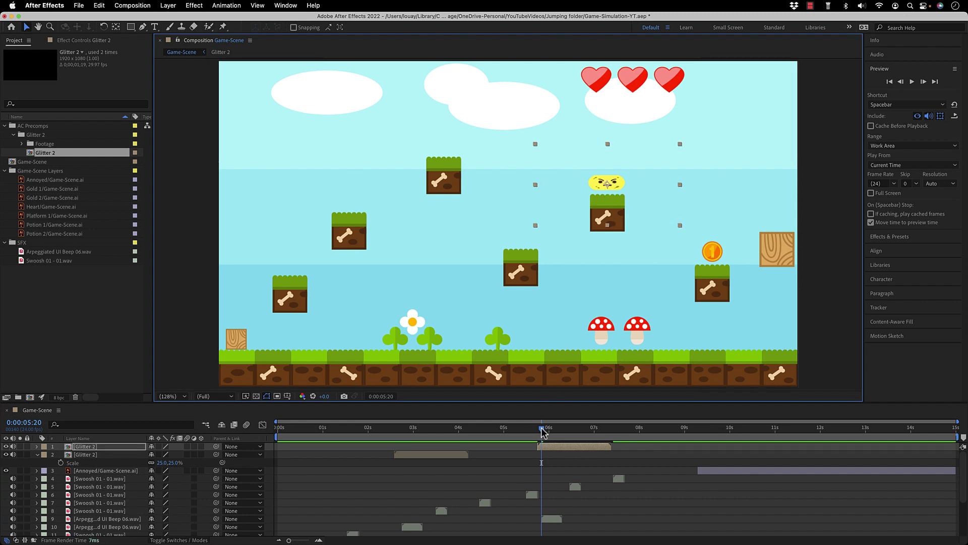
pyautogui.press('Home')
pyautogui.press('space')
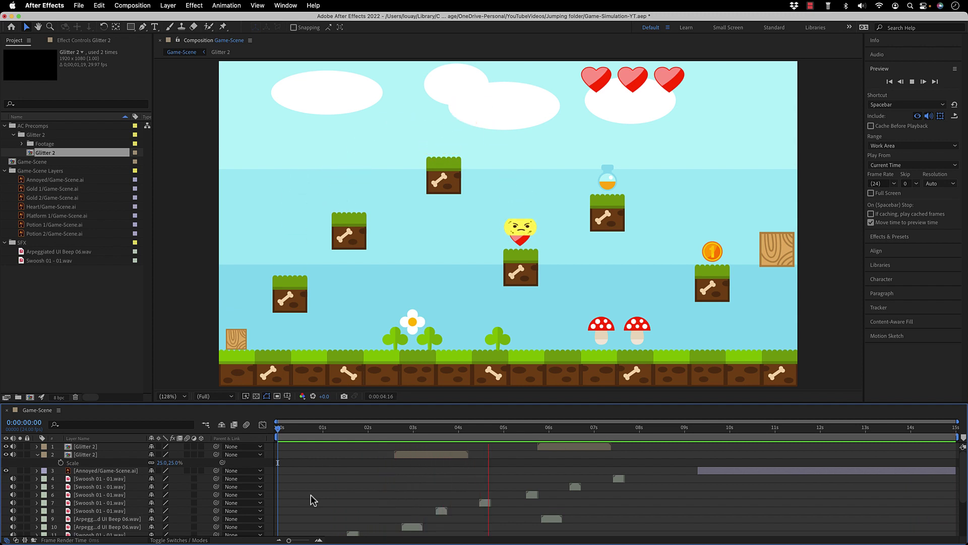
pyautogui.click(279, 428)
pyautogui.moveTo(279, 428); pyautogui.dragTo(428, 439)
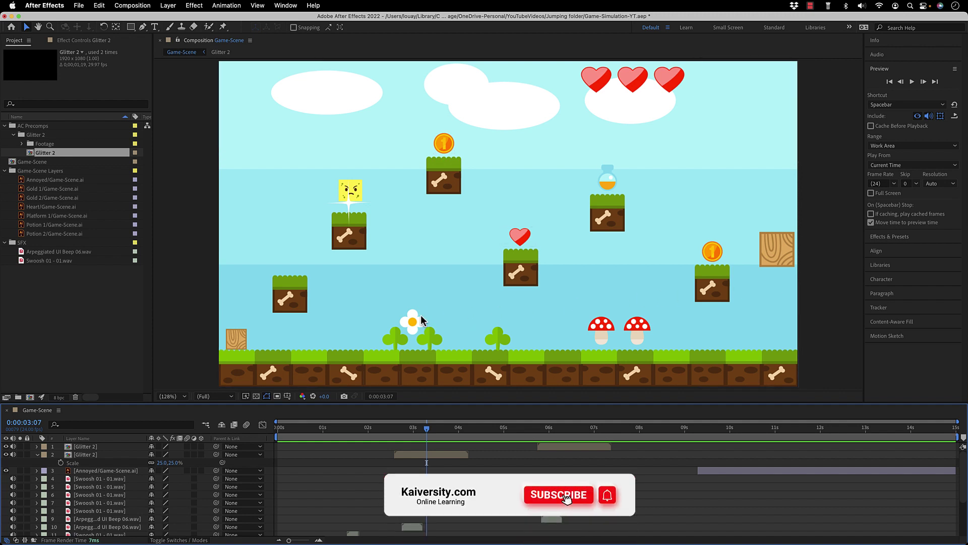
# Collapse the first potion's Glitter 2 layer, look over the layer stack, and return the playhead to 0:00:00:00
pyautogui.click(37, 454)
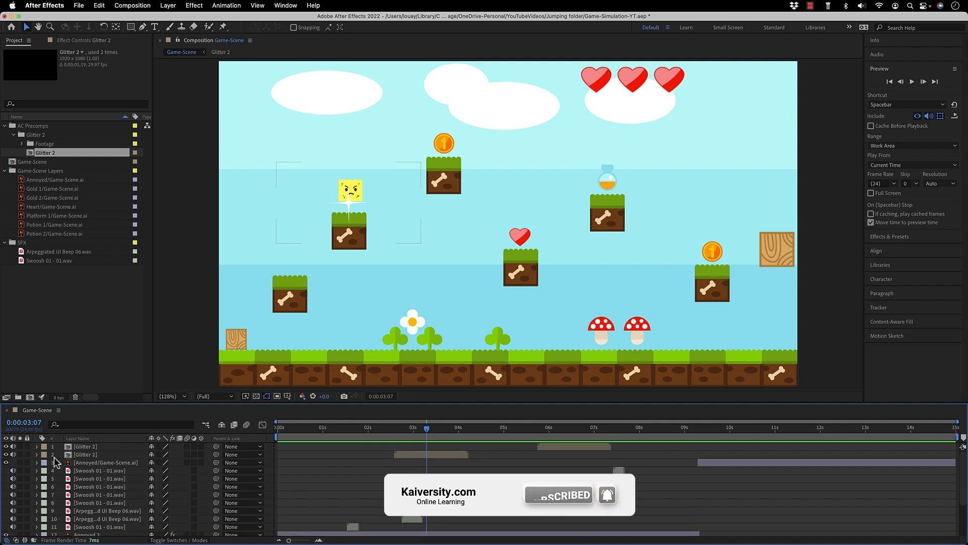
pyautogui.scroll(-3, 316, 474)
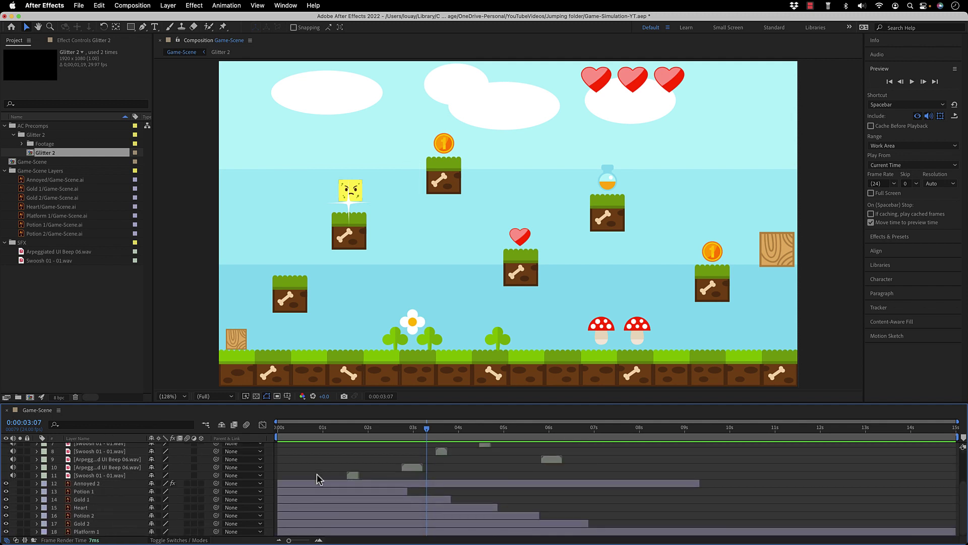
pyautogui.scroll(3, 316, 473)
pyautogui.moveTo(330, 431); pyautogui.dragTo(210, 434)
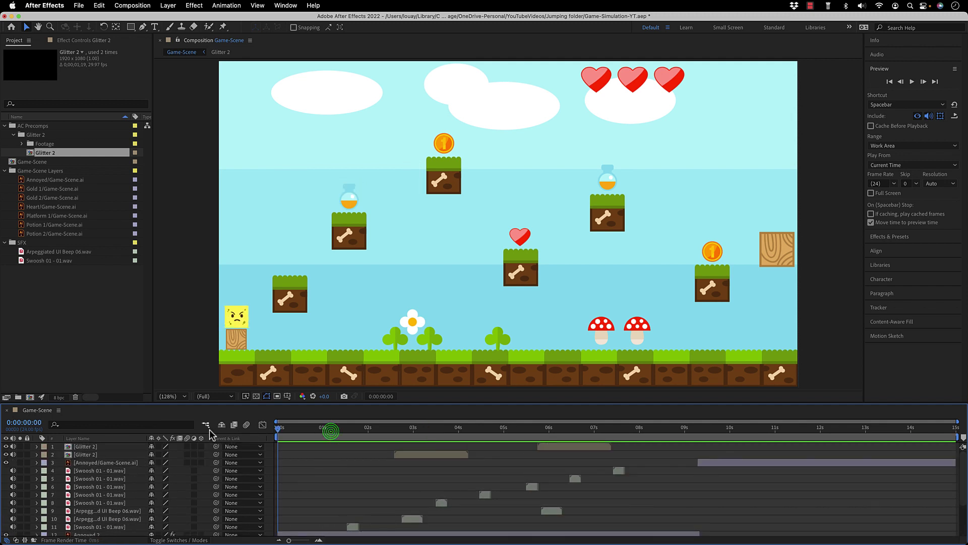